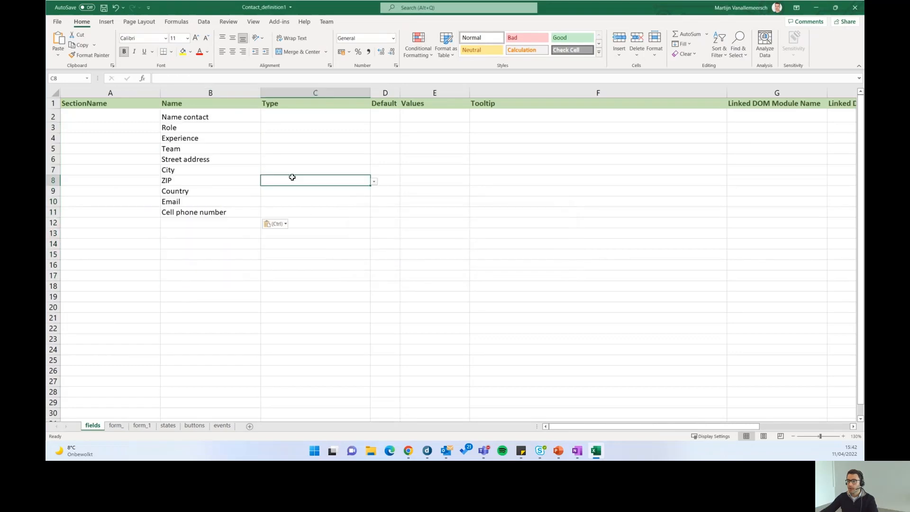
- Enter General info as the SectionName of the first field and fill it down through row 11
click(113, 117)
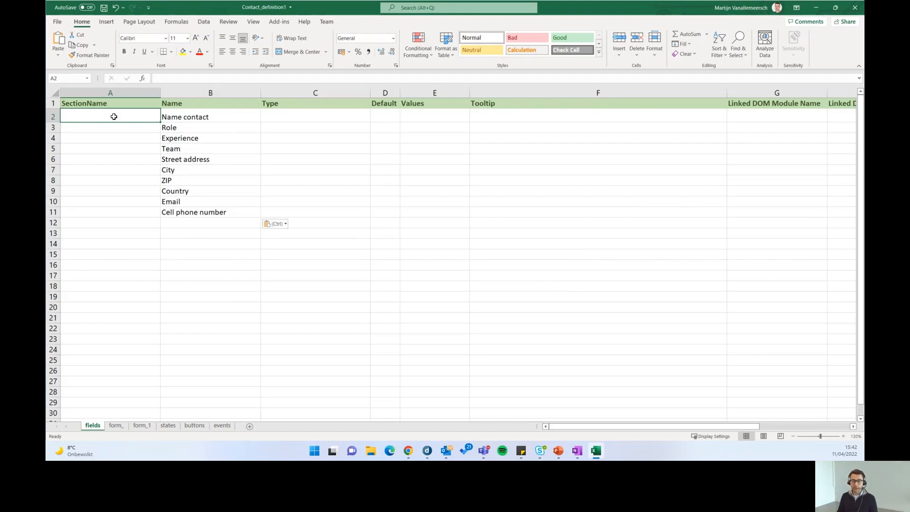
text(General)
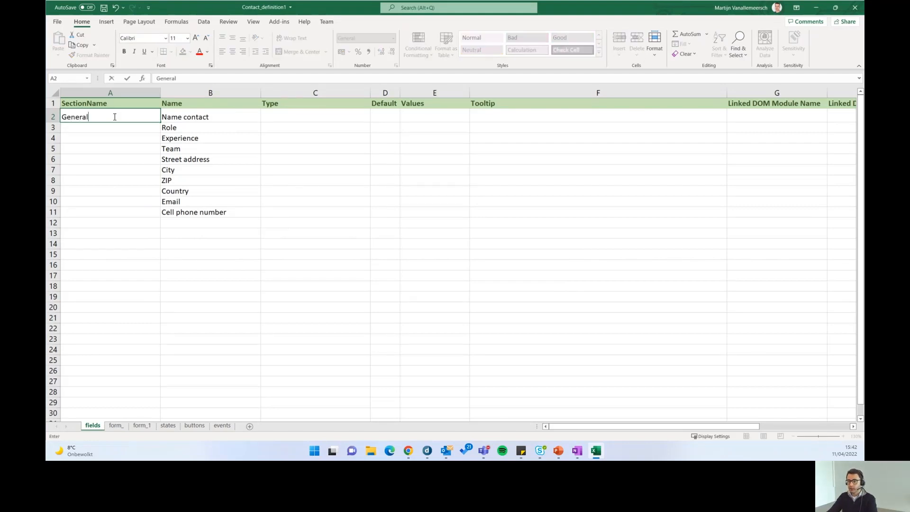
text( info)
key(Return)
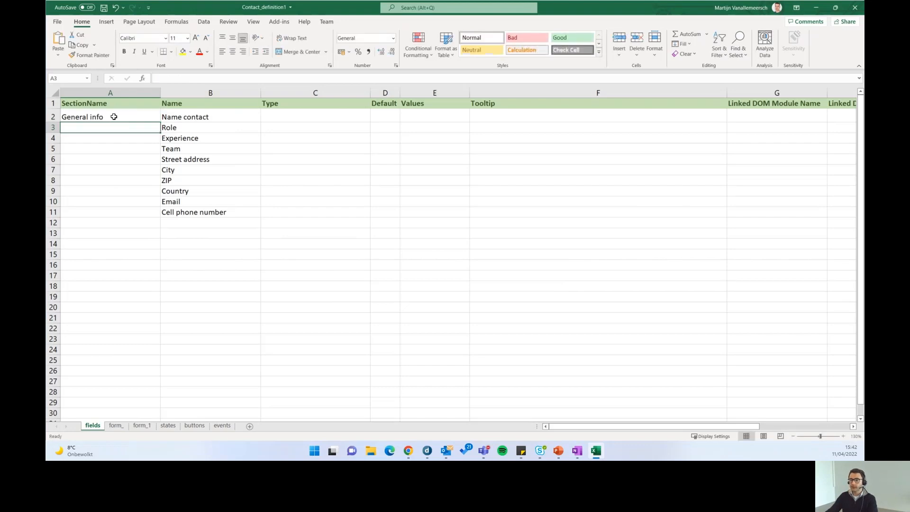
click(114, 117)
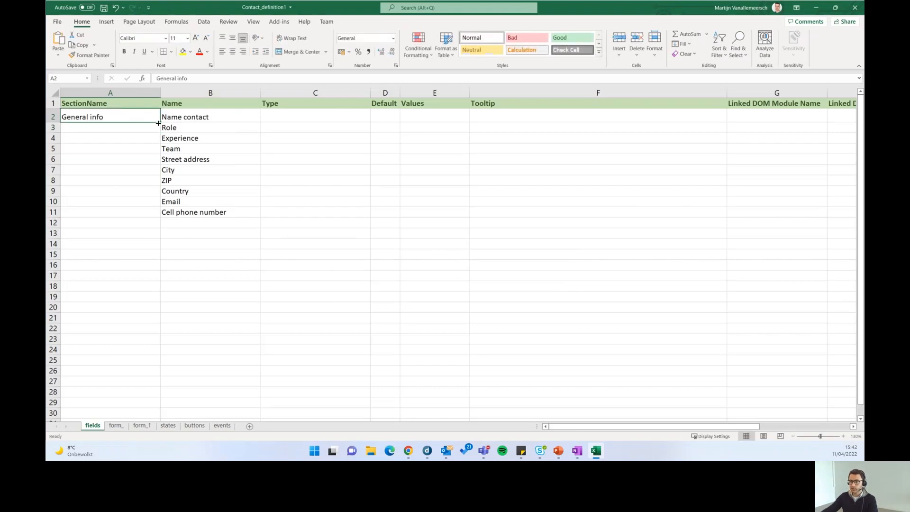
drag(158, 122, 160, 218)
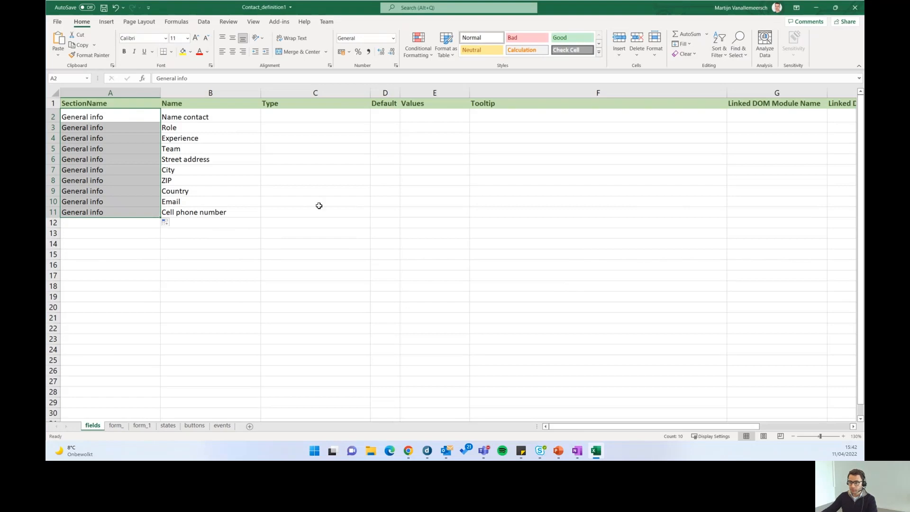
- Browse the available field types and set the Type of Name contact to String
click(351, 119)
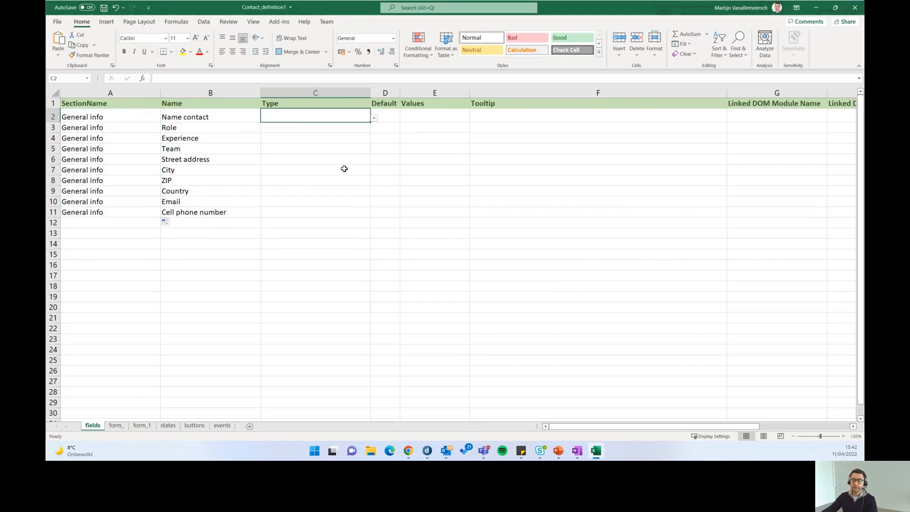
click(374, 118)
scroll(371, 141, down, 2)
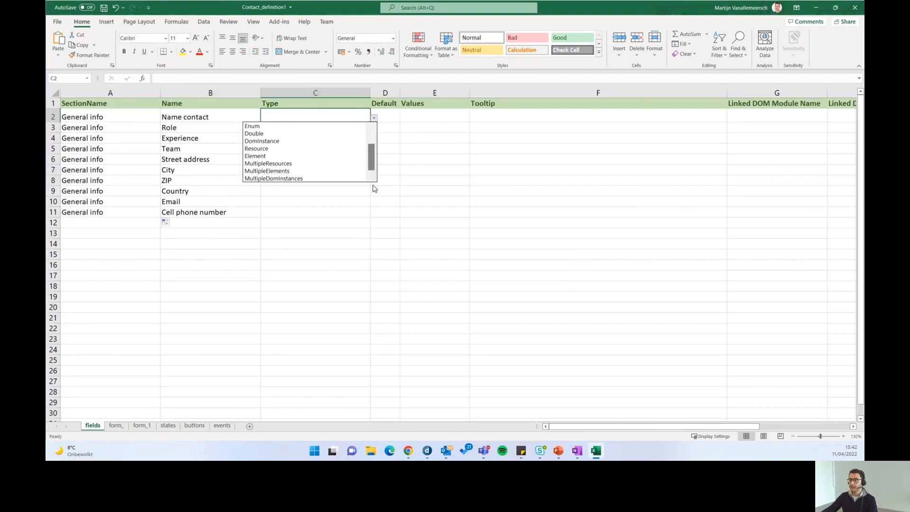
scroll(373, 138, up, 2)
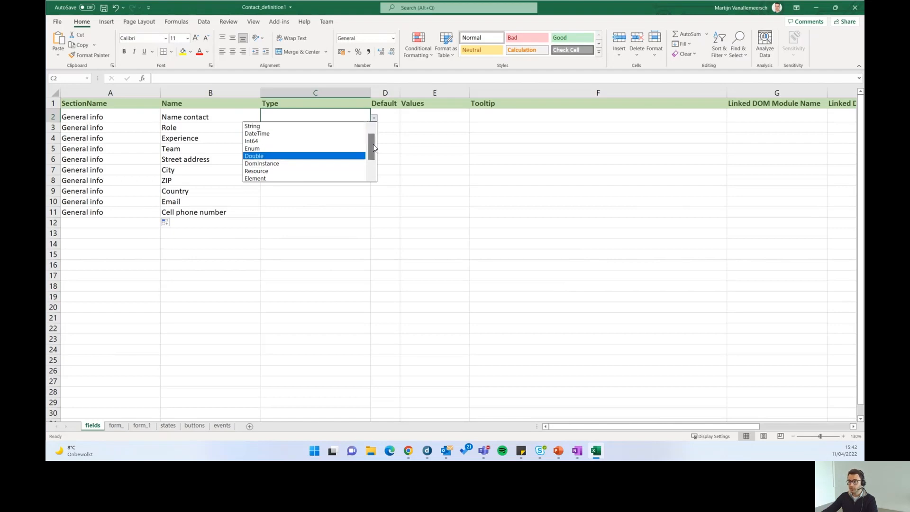
scroll(373, 144, down, 1)
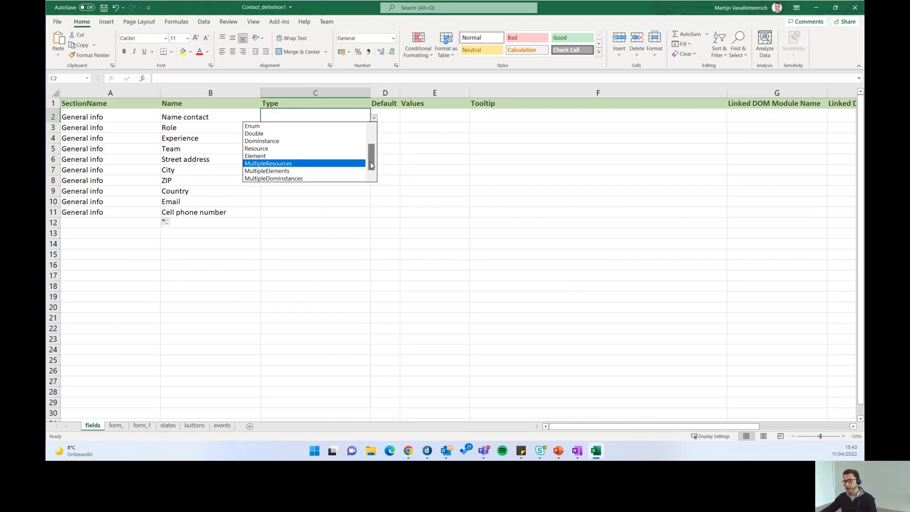
scroll(368, 142, up, 1)
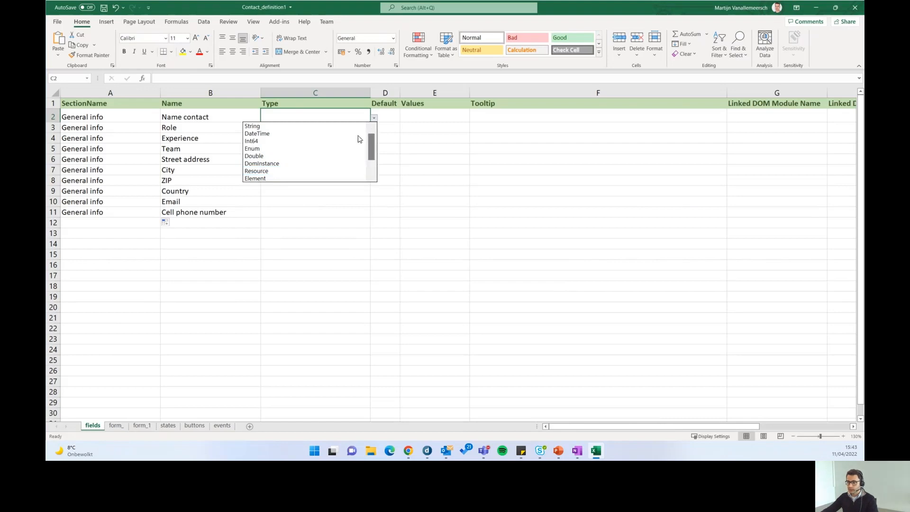
click(256, 126)
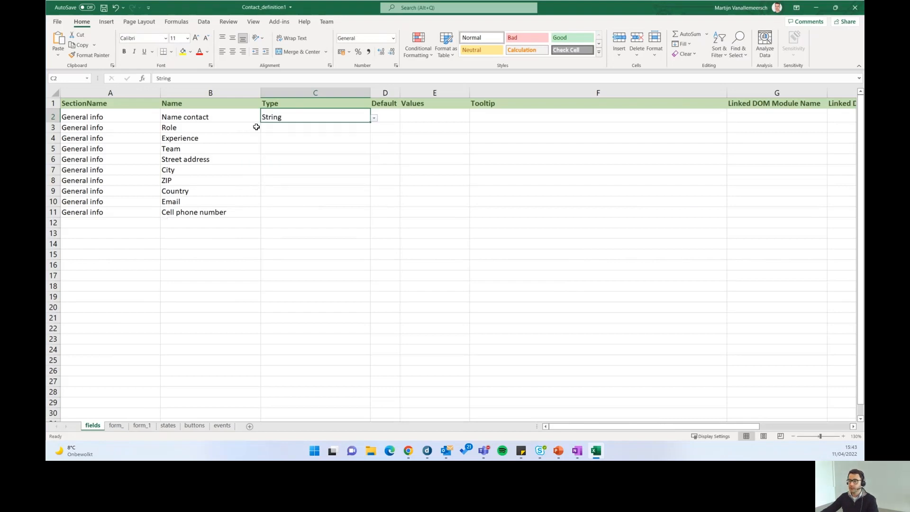
- Set the Type of the Role, Experience and Team fields to Enum
click(274, 127)
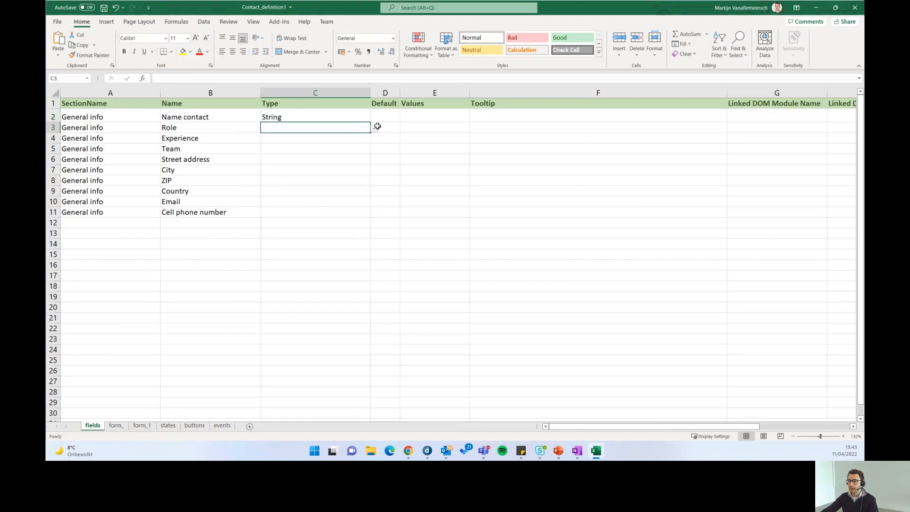
click(375, 129)
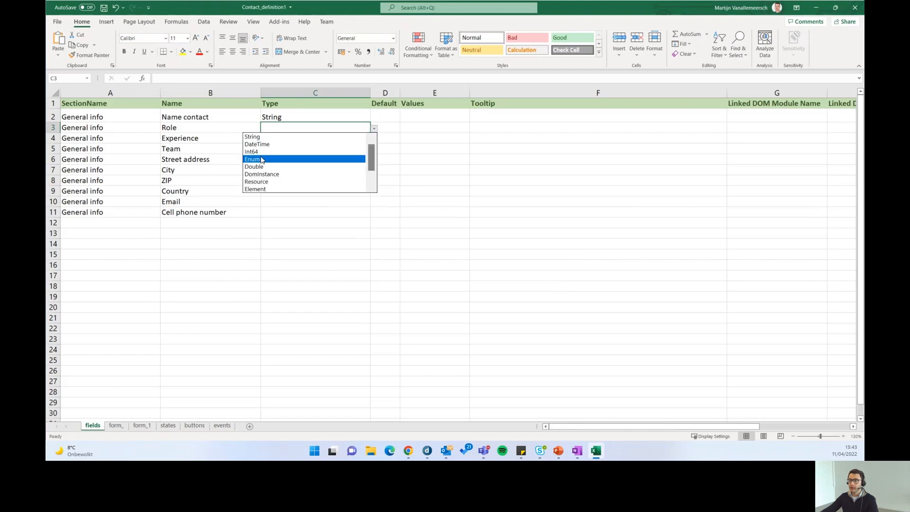
click(308, 159)
click(337, 138)
click(375, 138)
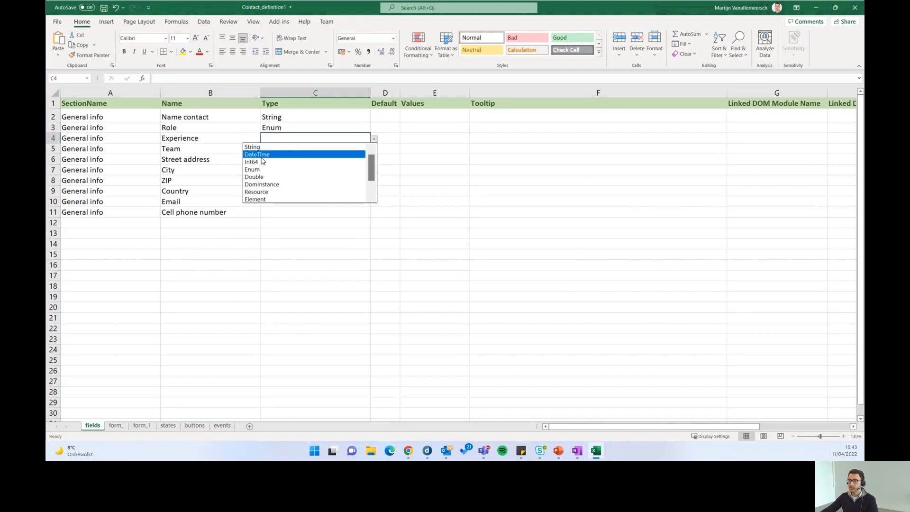
click(263, 169)
click(322, 148)
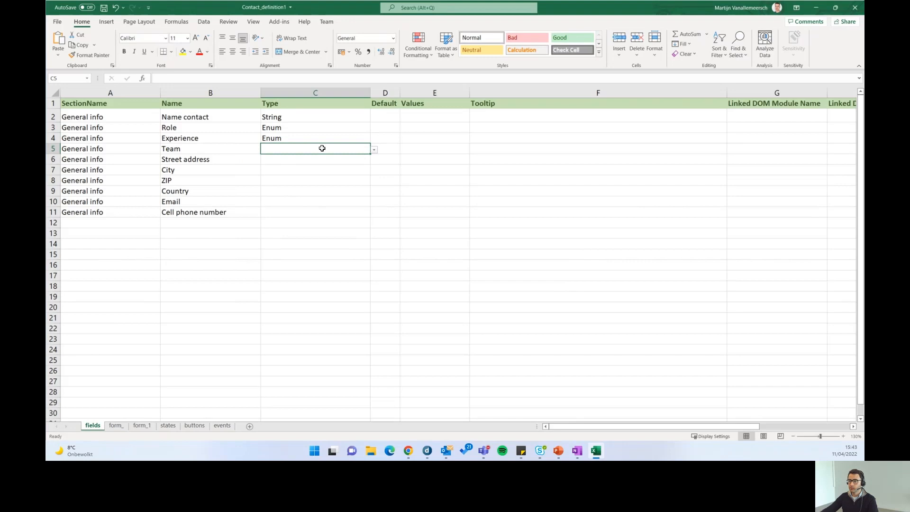
click(375, 148)
click(273, 179)
- Set the Type of the Street address and City fields to String
click(344, 159)
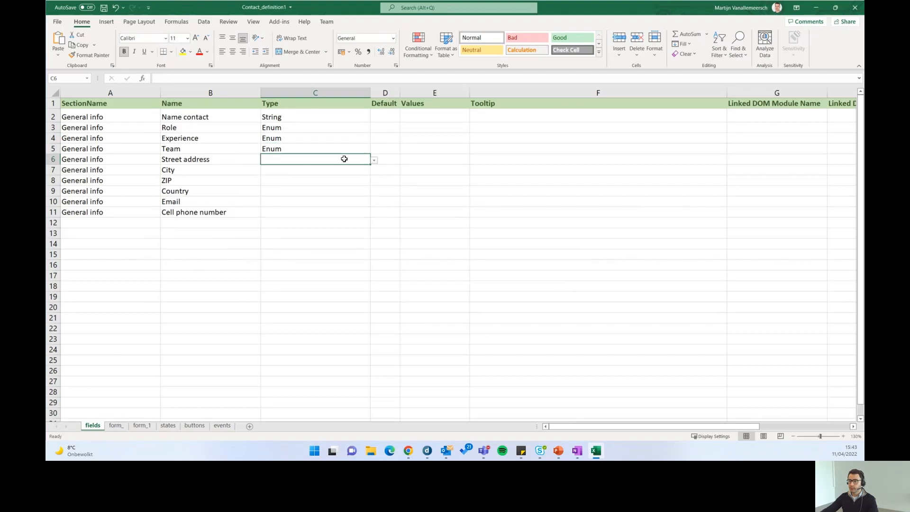
click(376, 160)
click(279, 170)
click(274, 170)
click(374, 171)
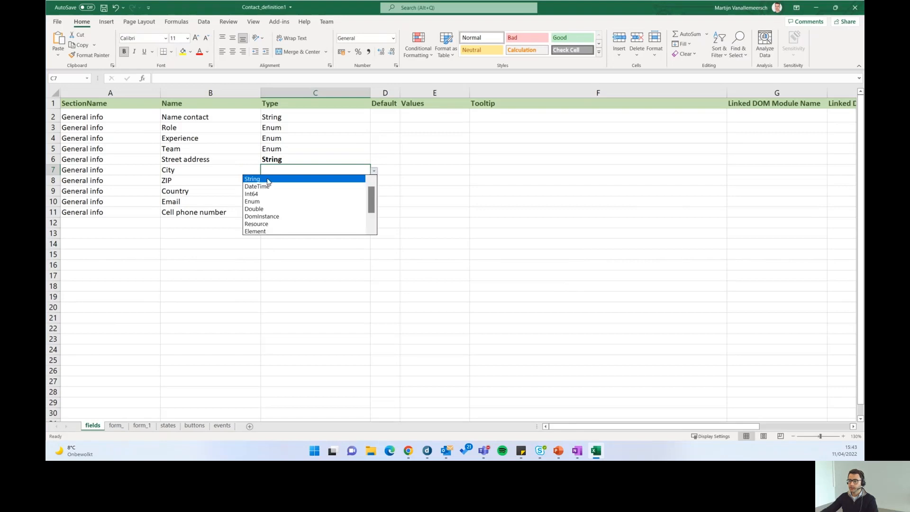
click(268, 179)
- Set the Type of the ZIP field to Int64
click(286, 179)
click(374, 181)
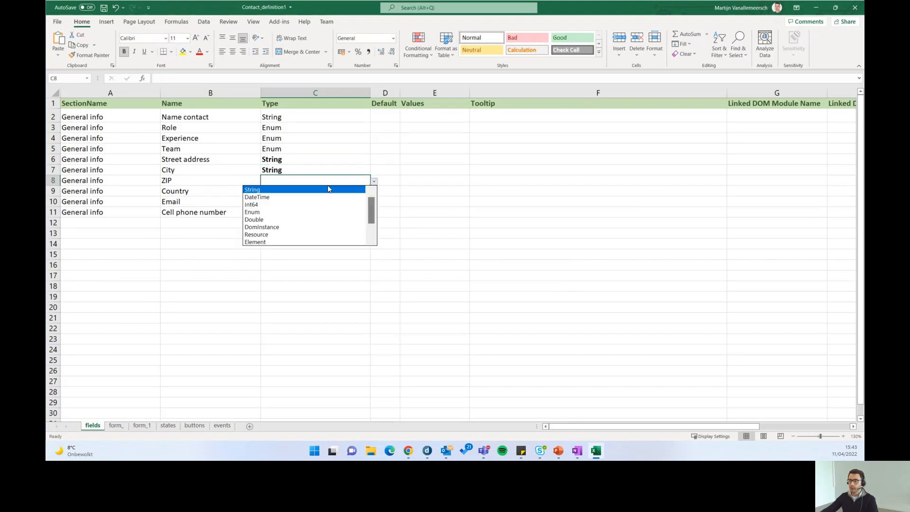
click(287, 206)
- Set the Type of the Country, Email and Cell phone number fields to String
click(275, 190)
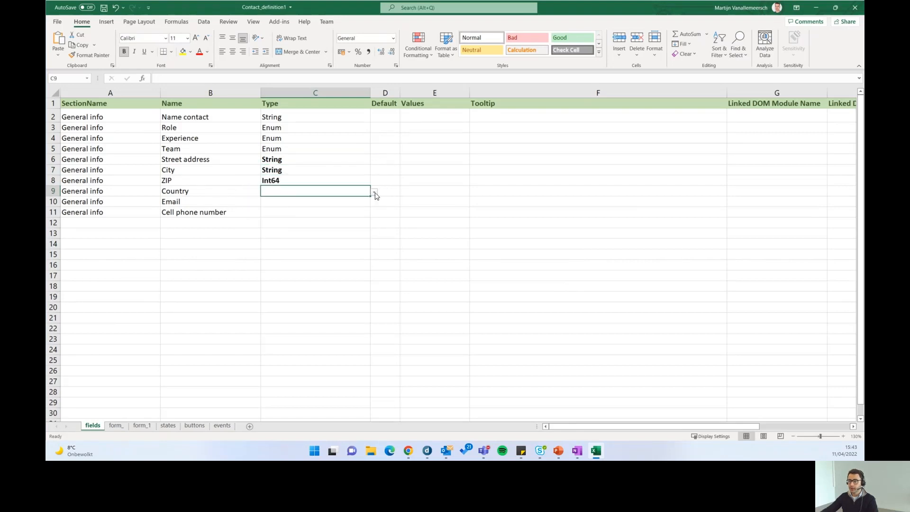
click(374, 192)
click(280, 199)
click(284, 202)
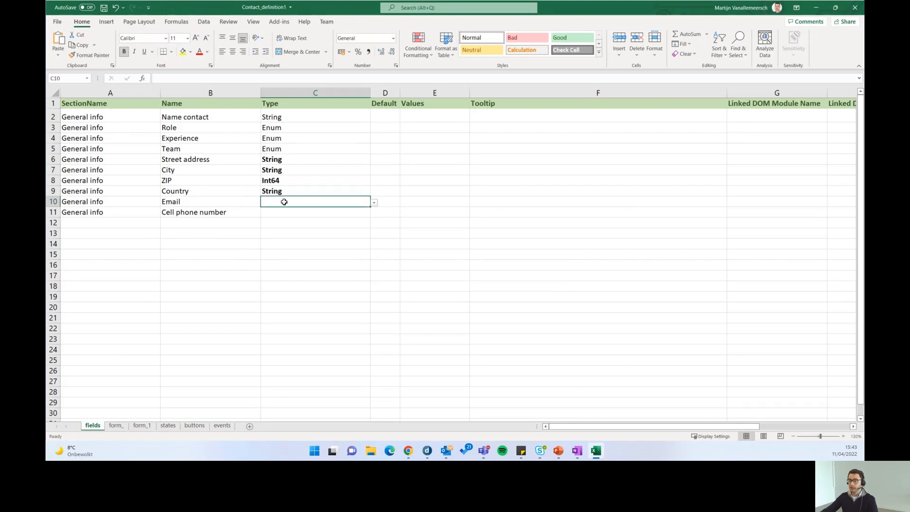
click(374, 202)
click(283, 210)
click(284, 212)
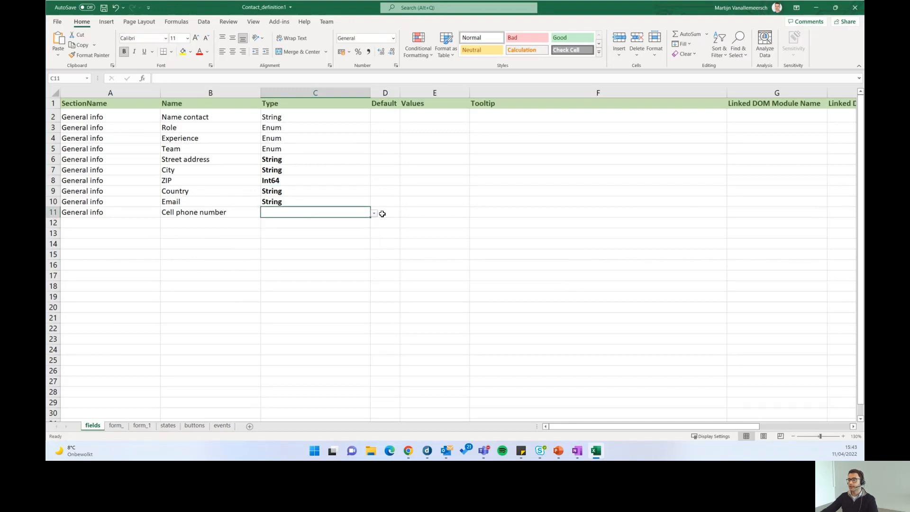
click(374, 212)
click(290, 219)
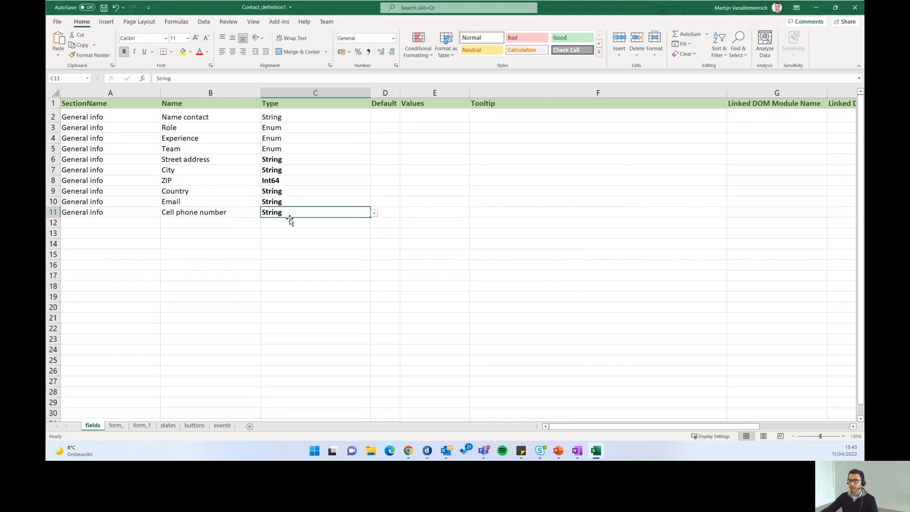
- Copy Engineer/Operator/Technician/Planner/Technical Director/Cameraman from the PowerPoint table into the Values cell of the Role field in Excel
key(alt+Tab)
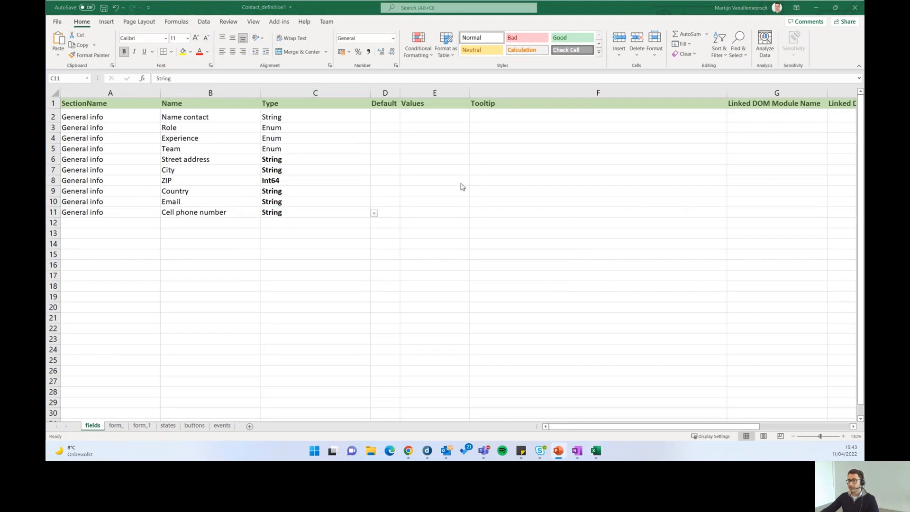
click(417, 126)
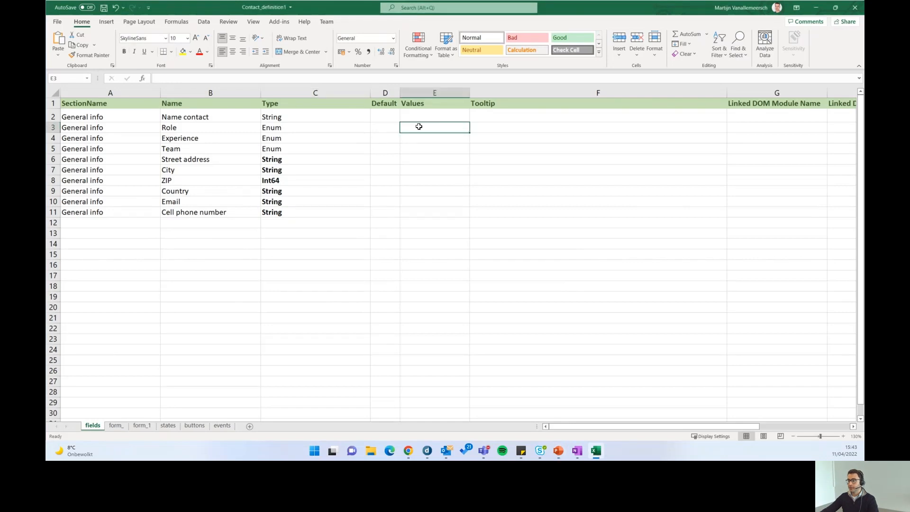
right_click(419, 126)
click(451, 173)
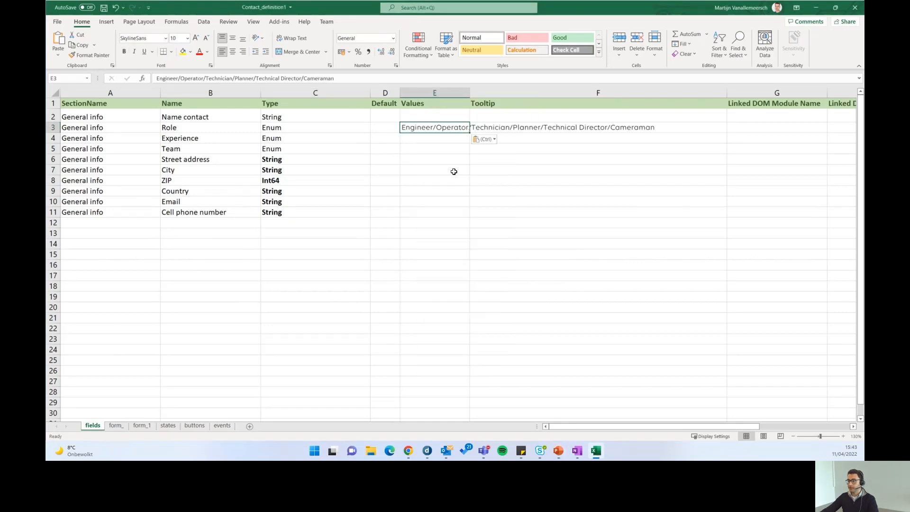
- Copy Junior/Senior/Principal from the PowerPoint table into the Values cell of the Experience field in Excel
key(alt+Tab)
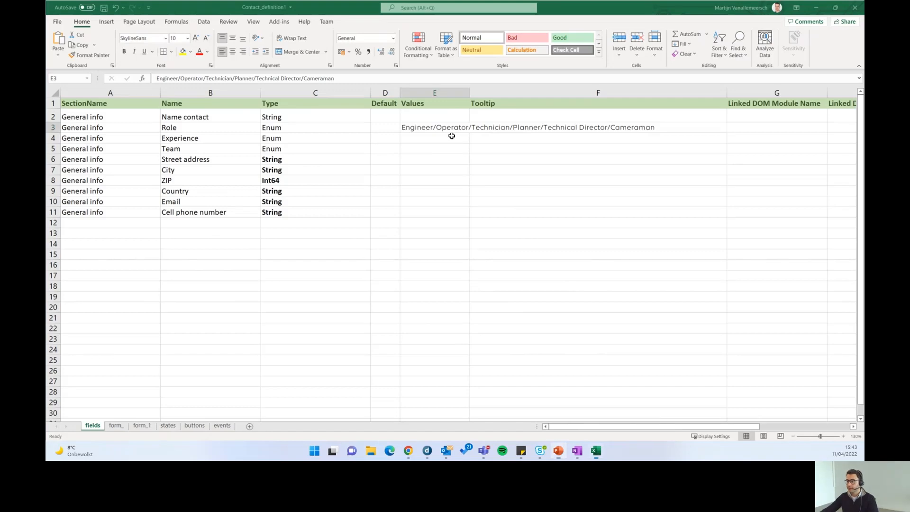
key(alt+Tab)
click(419, 139)
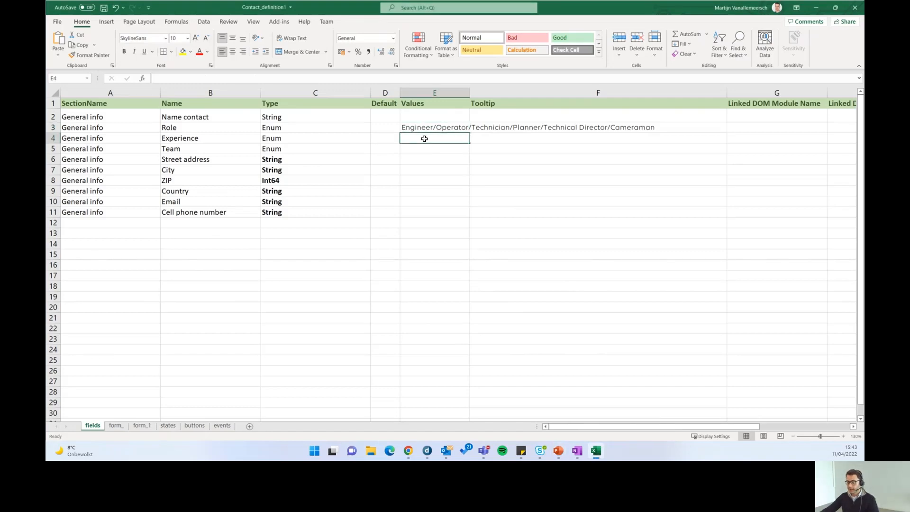
text(Junior/Senior/Principal)
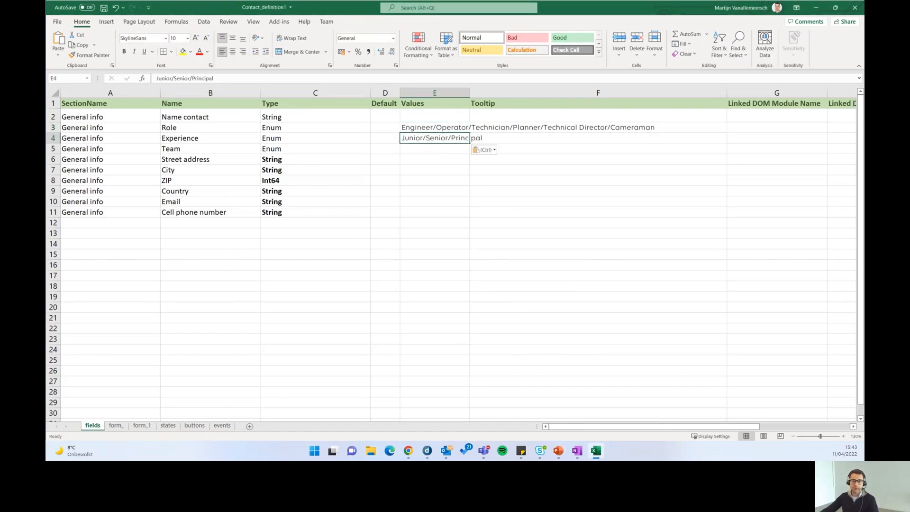
- Copy IT/DOCSIS/Video/IP/General/Production from the PowerPoint table into the Values cell of the Team field in Excel
key(alt+Tab)
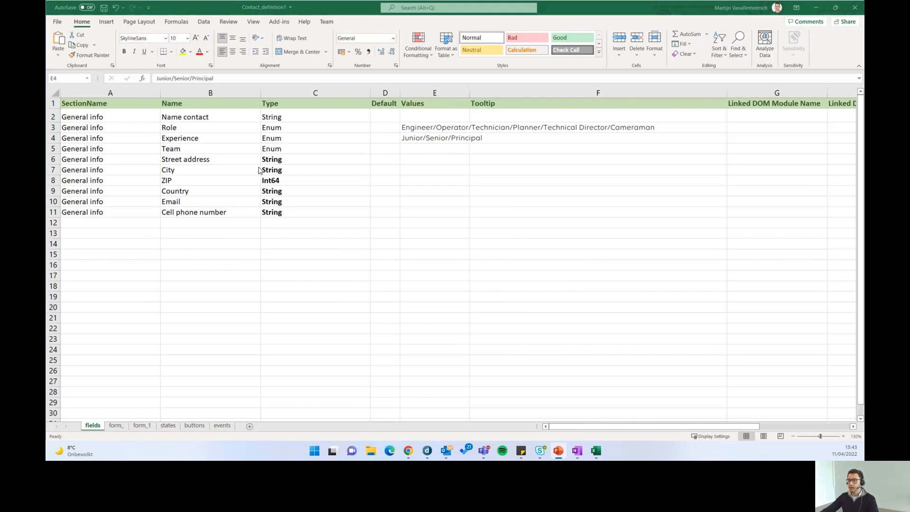
click(416, 151)
right_click(417, 150)
click(441, 193)
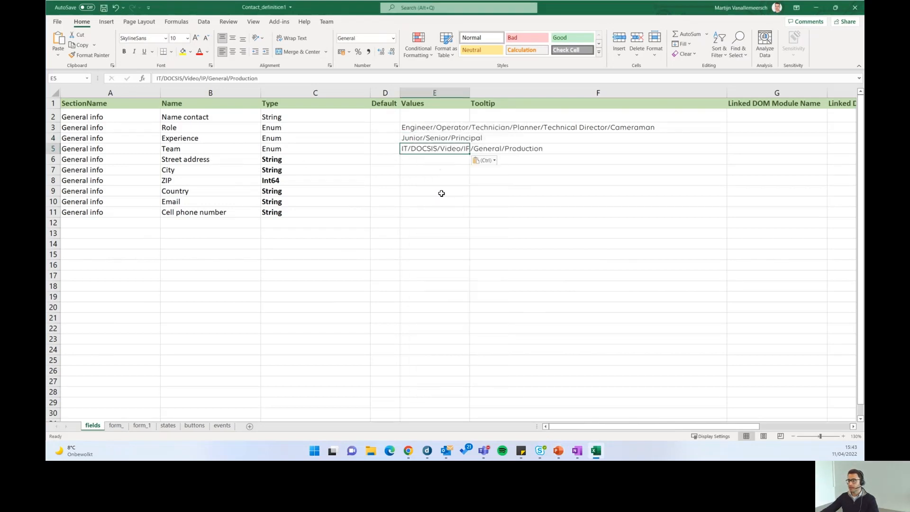
click(432, 183)
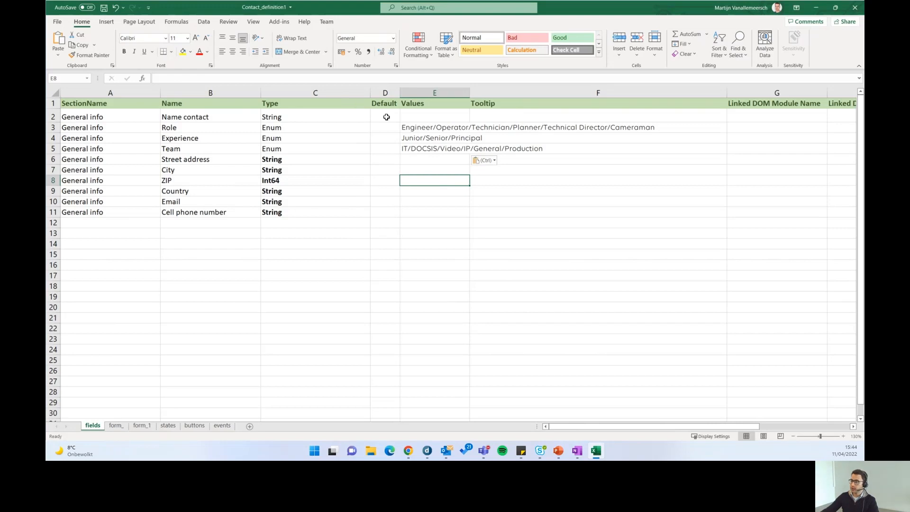
drag(385, 117, 395, 209)
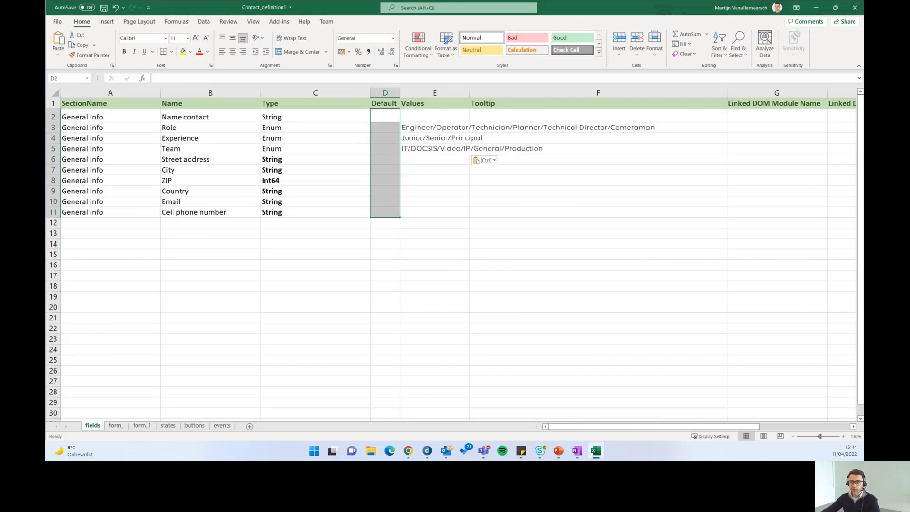
- Check the contact states in the PowerPoint diagram, return to Excel, and rename the form_ sheet as form_NotActive
key(alt+Tab)
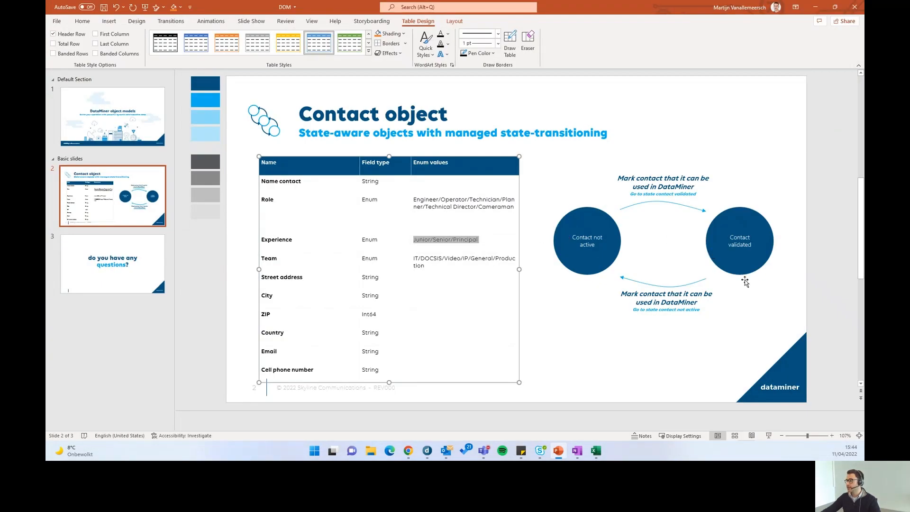
key(alt+Tab)
click(114, 426)
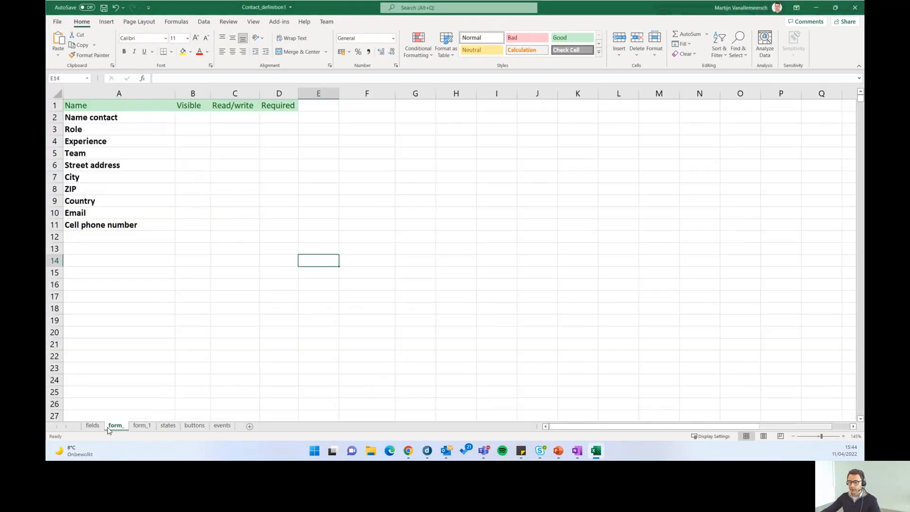
right_click(108, 430)
click(140, 332)
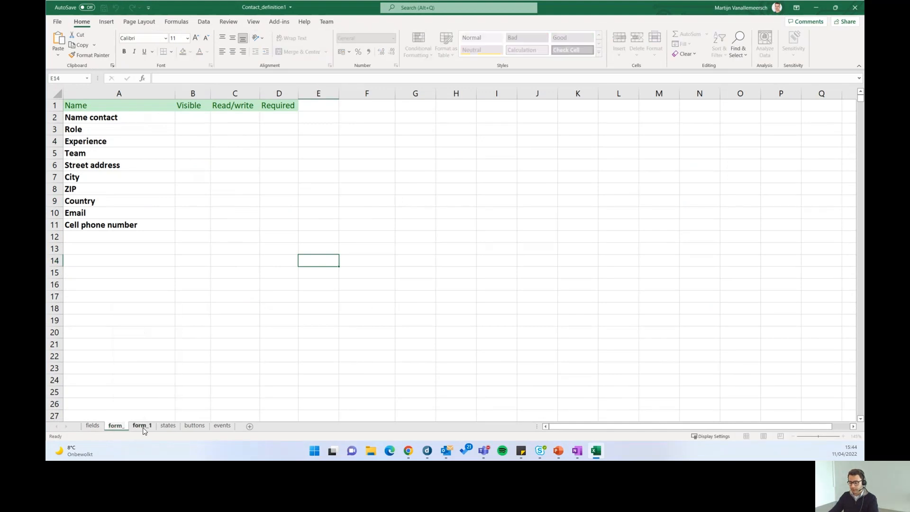
text(NotActive)
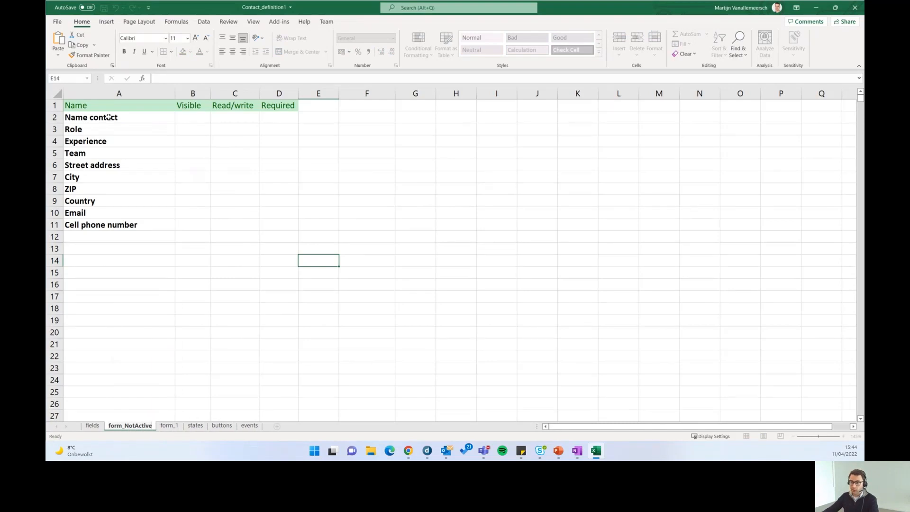
key(Return)
- Rename the form_1 sheet as form_Validated
click(167, 427)
right_click(167, 428)
click(213, 331)
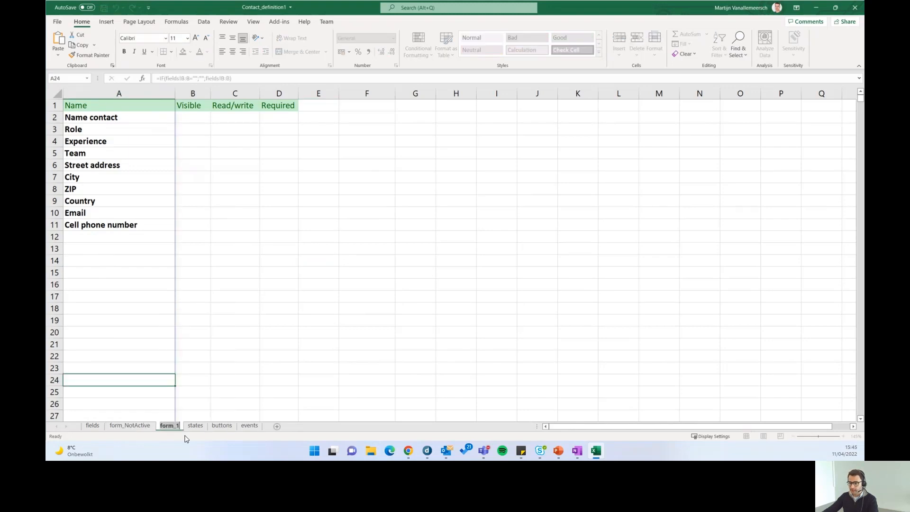
click(178, 427)
key(BackSpace)
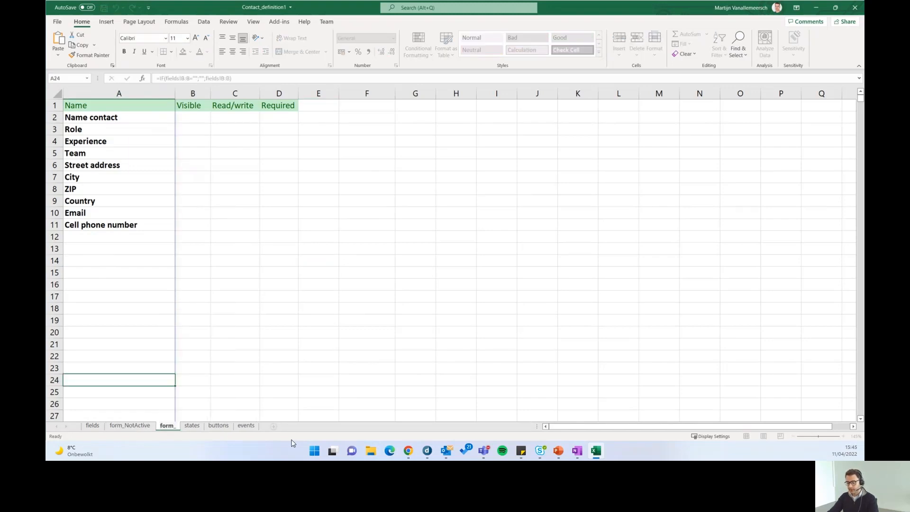
text(Validated)
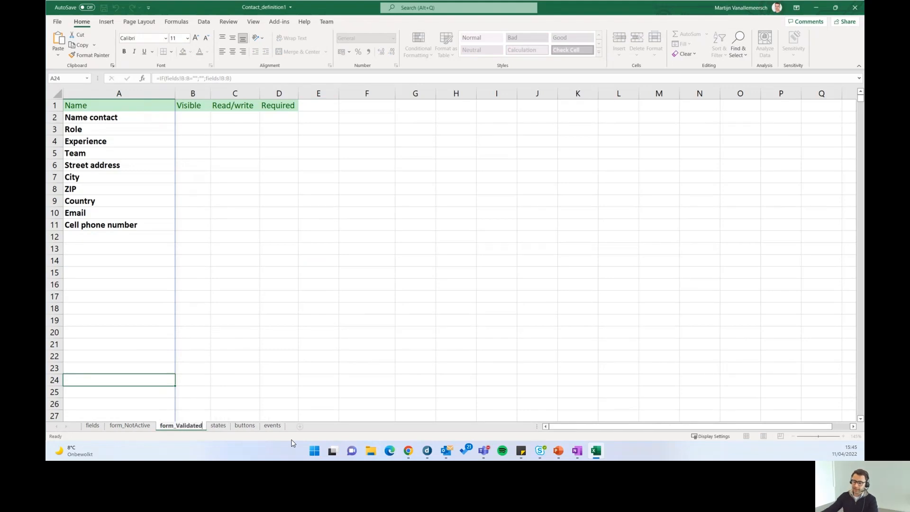
click(230, 357)
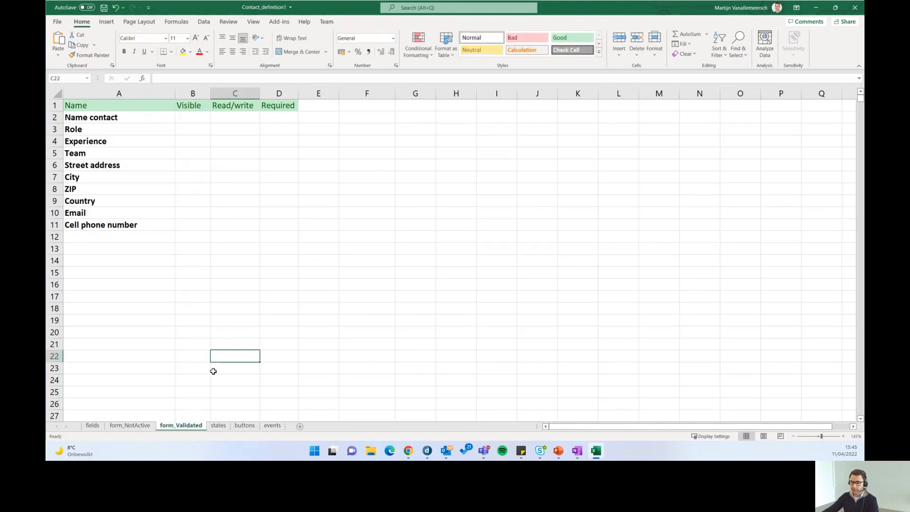
- On the form_NotActive sheet, set Visible to yes for all fields from Name contact through Cell phone number
click(145, 426)
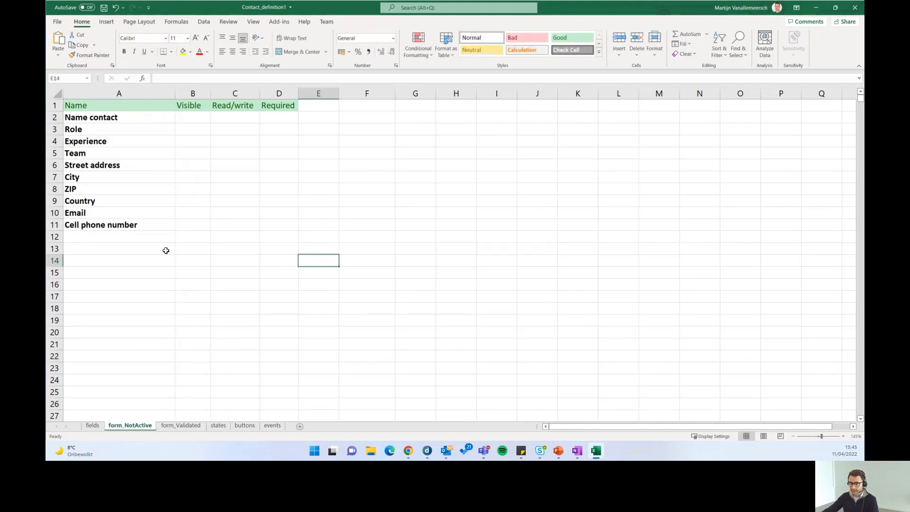
click(190, 116)
text(yes)
key(Return)
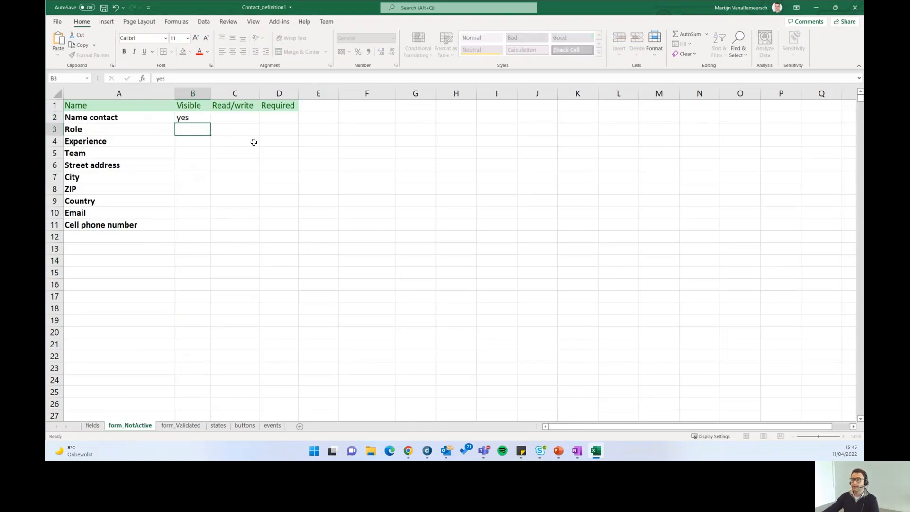
click(200, 119)
drag(211, 123, 205, 226)
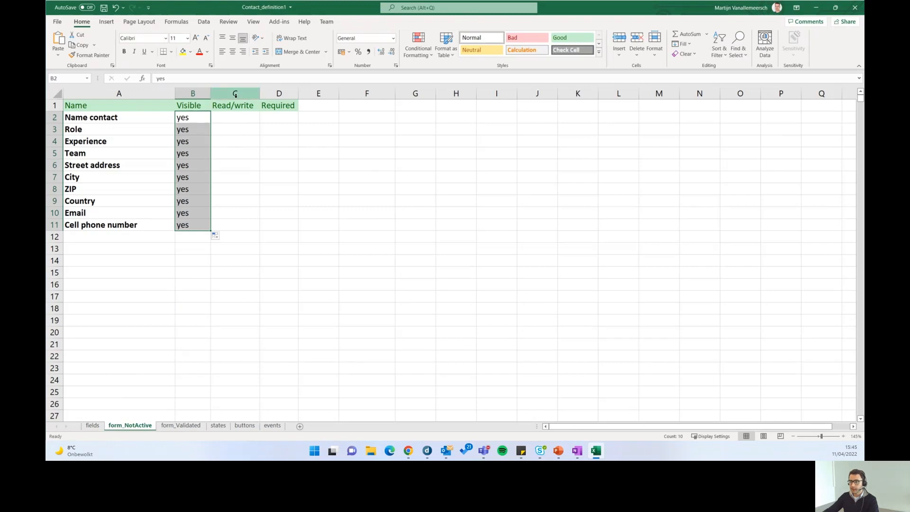
- Set Read/write to Read-write for all ten fields on the form_NotActive sheet
click(225, 119)
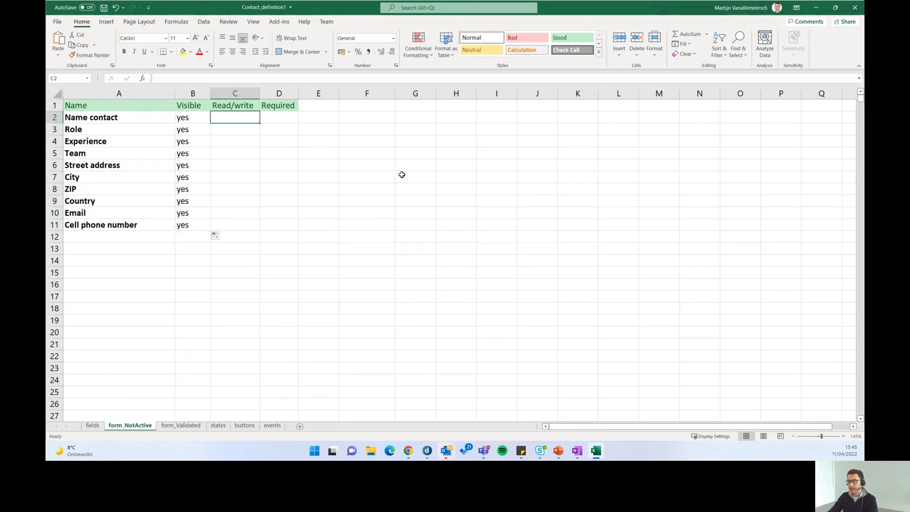
text(Read-write)
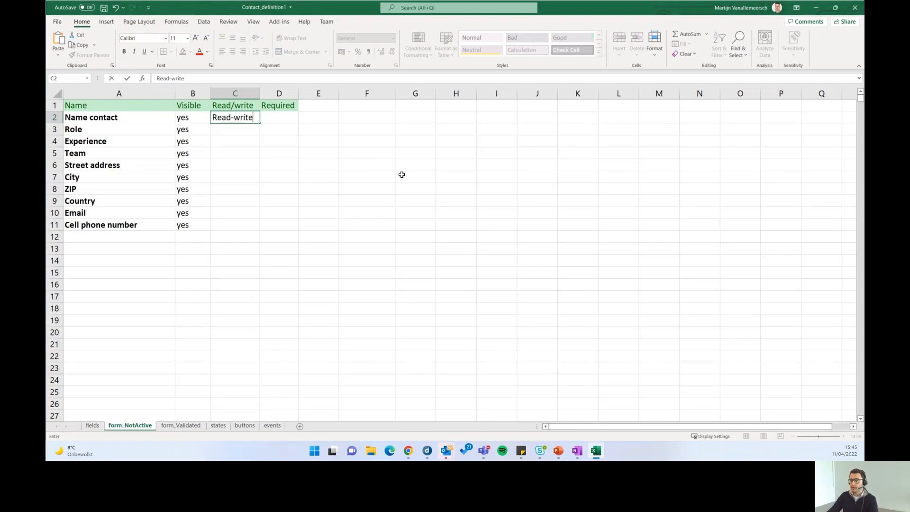
key(Return)
click(256, 118)
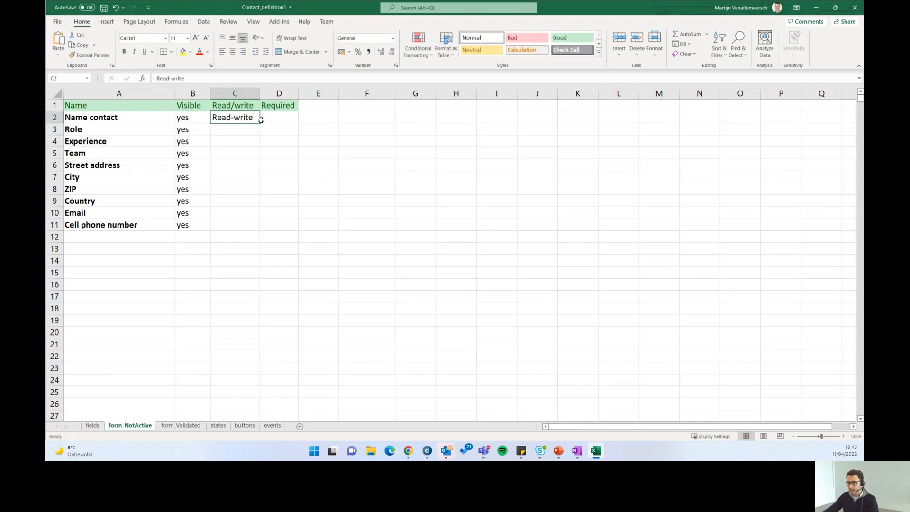
drag(260, 123, 262, 229)
- Set Required to yes for the Name contact, Role and Experience fields on the form_NotActive sheet
click(285, 119)
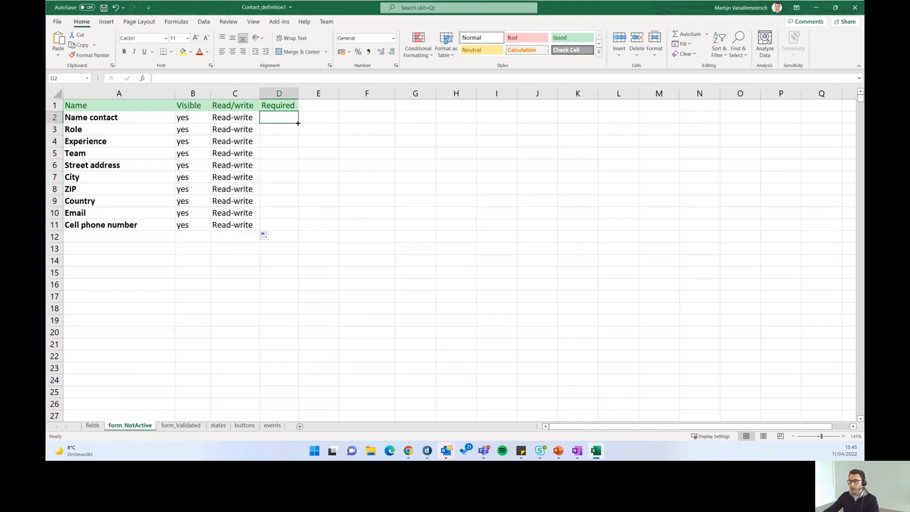
text(yes)
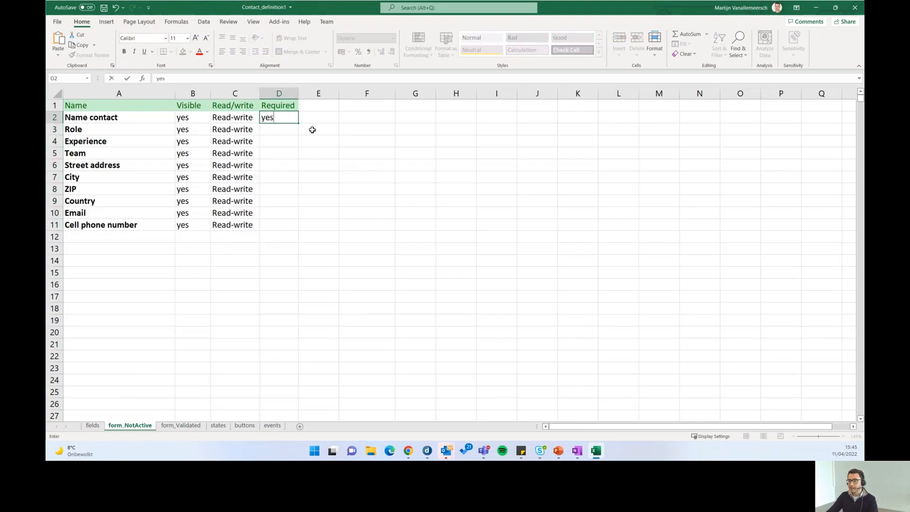
key(Return)
text(yes)
key(Return)
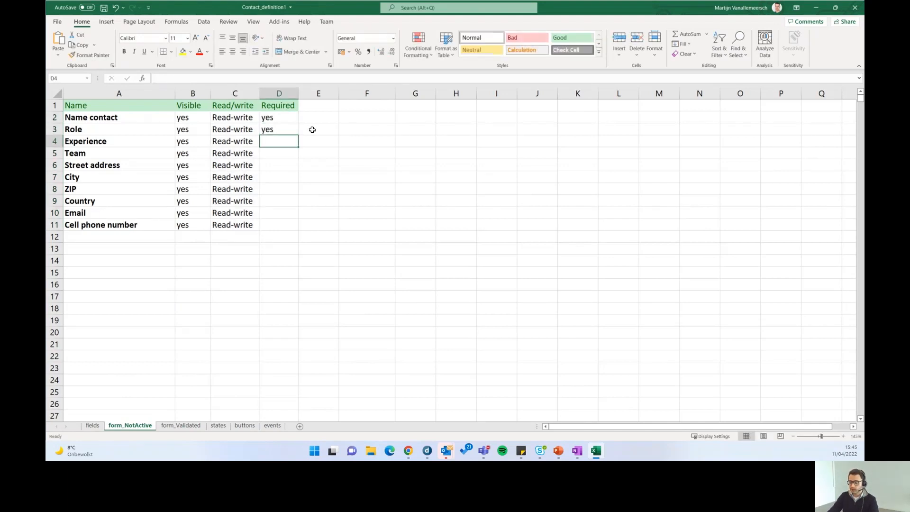
text(yes)
key(Return)
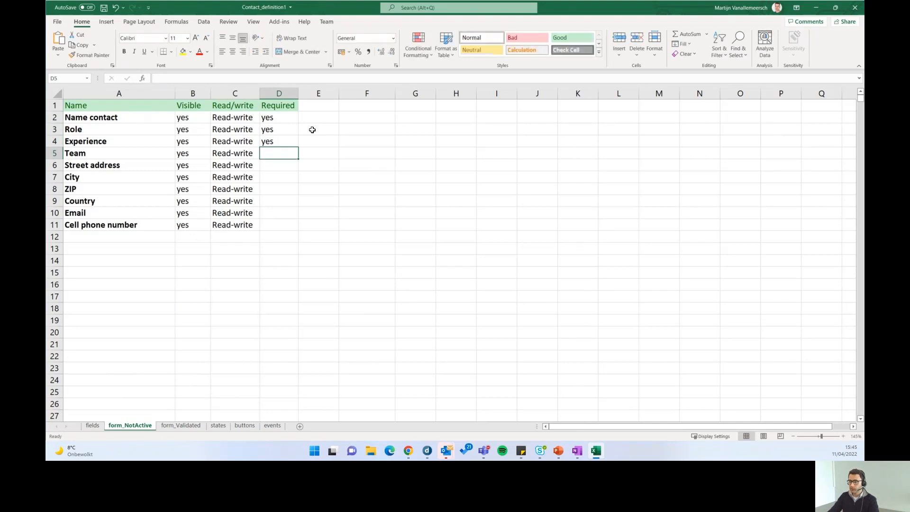
- Set Required to no for the fields from Team through Cell phone number on the form_NotActive sheet
text(no)
key(Return)
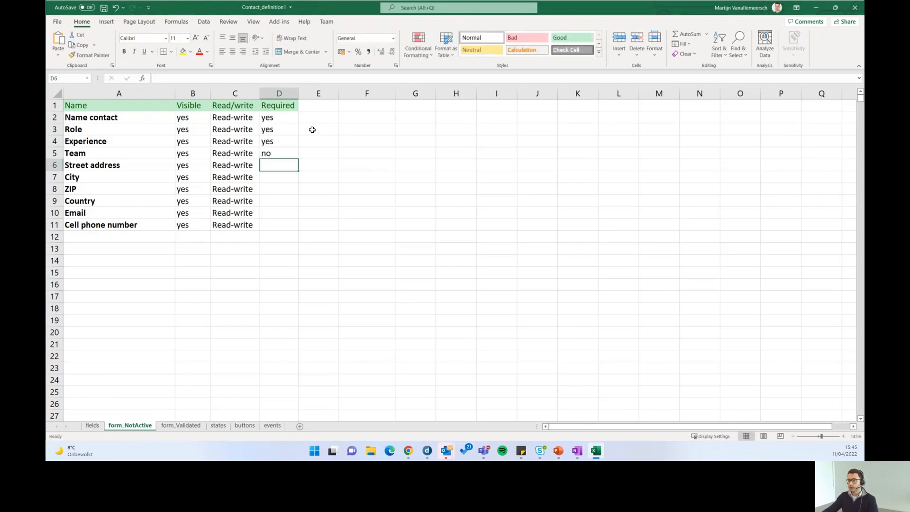
click(292, 151)
drag(299, 158, 301, 229)
click(319, 165)
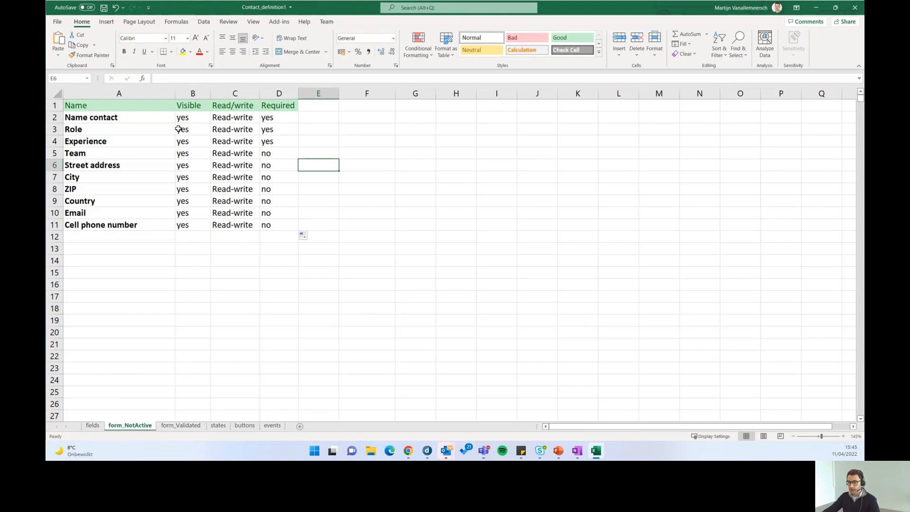
- On the form_Validated sheet, set Visible to yes for all fields from Name contact through Cell phone number
key(ctrl+Page_Down)
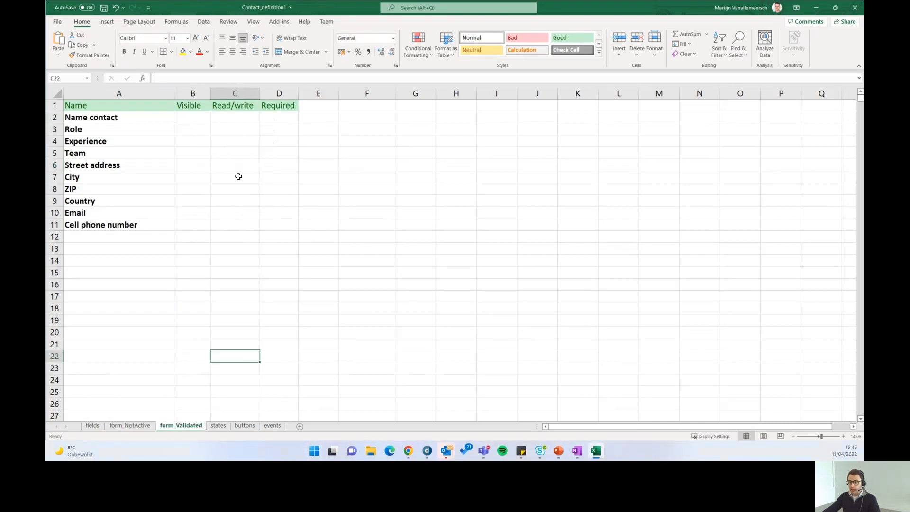
click(193, 116)
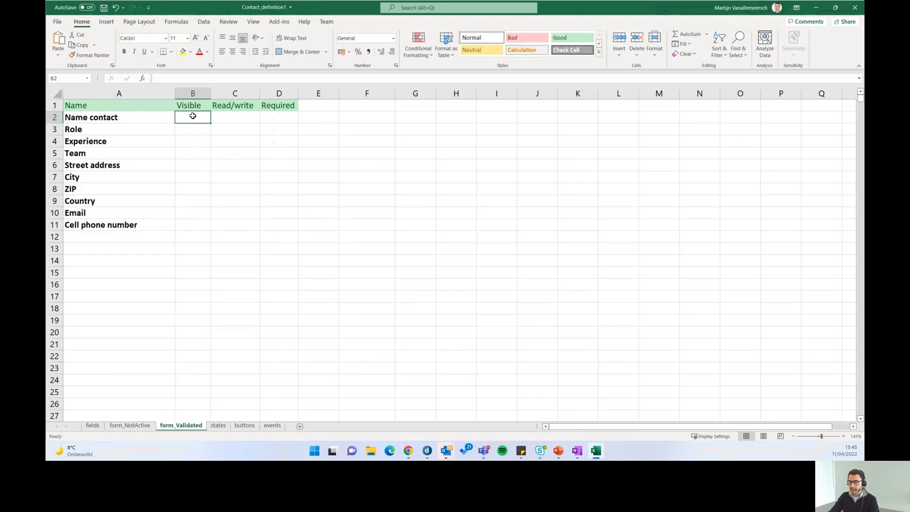
text(yes)
key(Return)
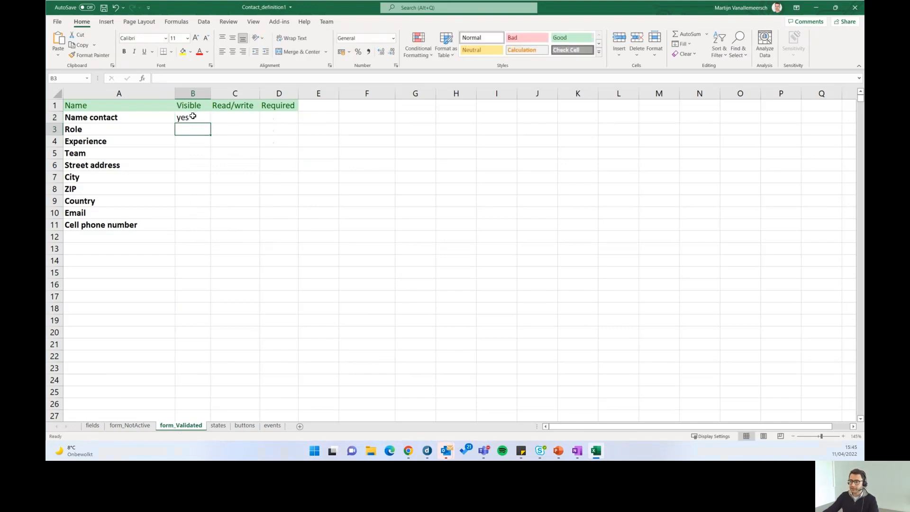
click(197, 117)
drag(210, 123, 212, 228)
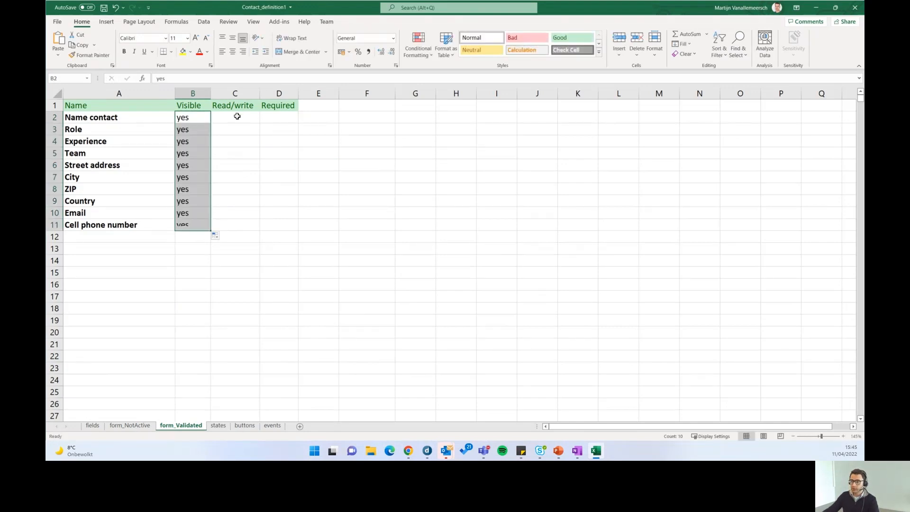
- Set Read/write to read-only for all ten fields on the form_Validated sheet
click(237, 116)
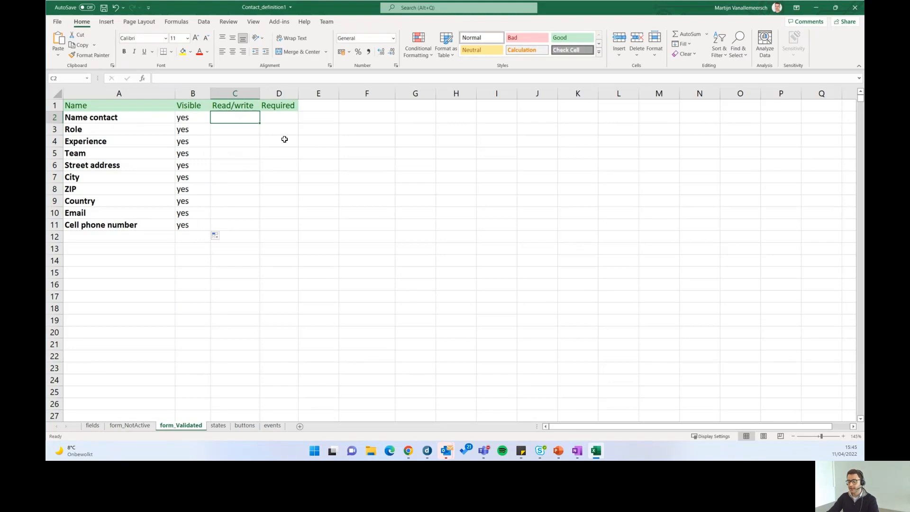
text(d-only)
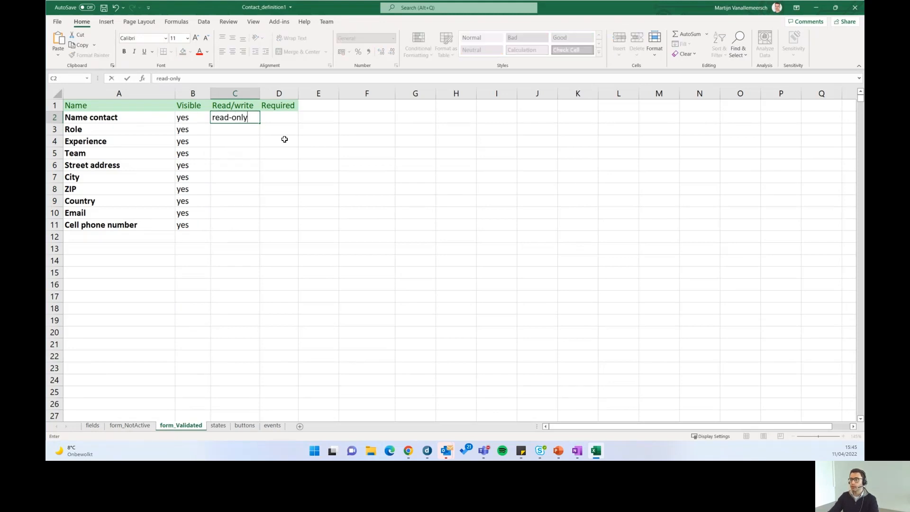
key(Return)
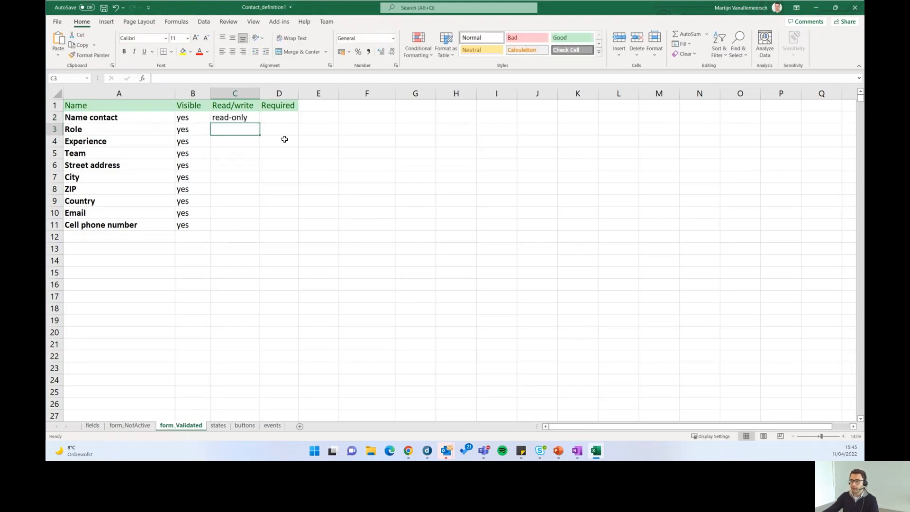
click(244, 118)
drag(258, 133, 264, 226)
- Copy the Required values for all ten fields from the form_NotActive sheet into the Required column of form_Validated
click(133, 426)
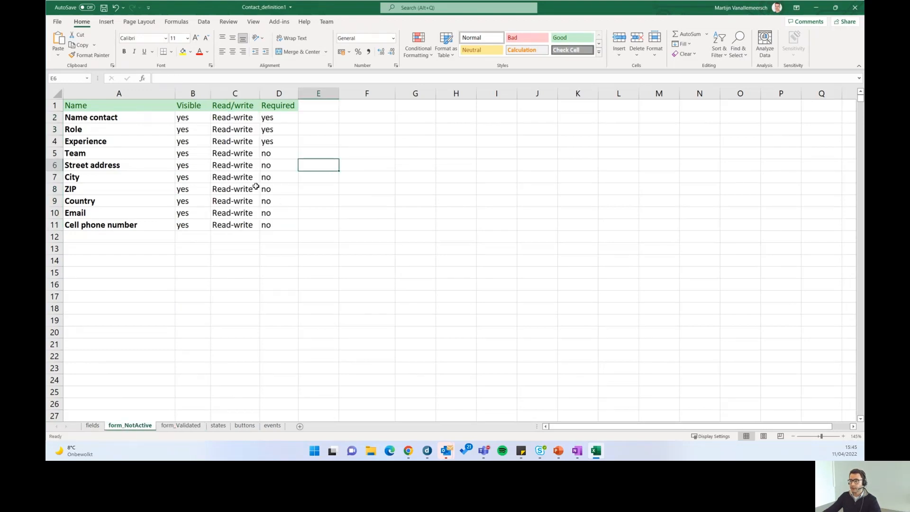
drag(272, 119, 274, 226)
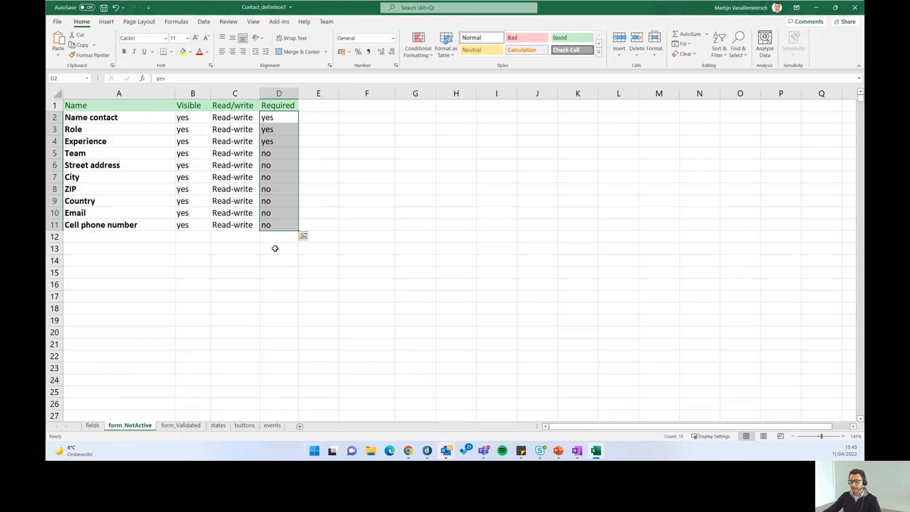
key(ctrl+c)
click(192, 424)
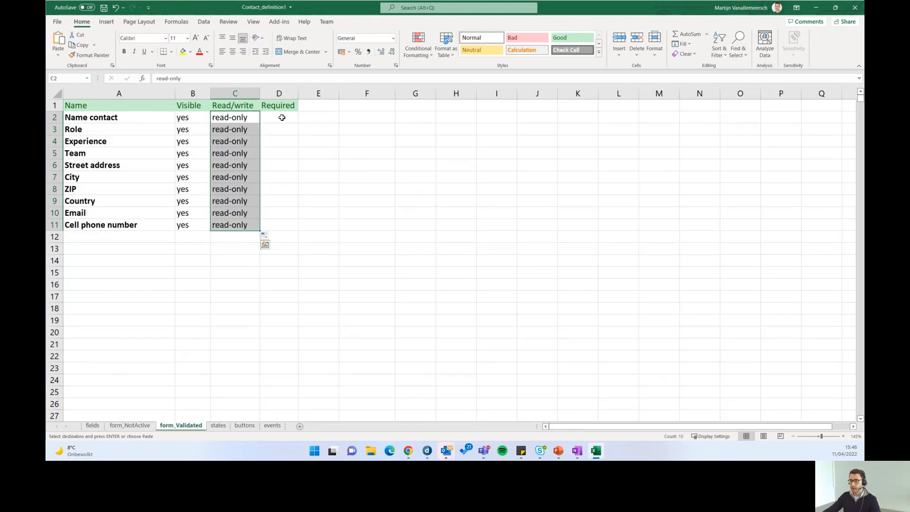
drag(283, 117, 294, 232)
key(ctrl+v)
click(347, 201)
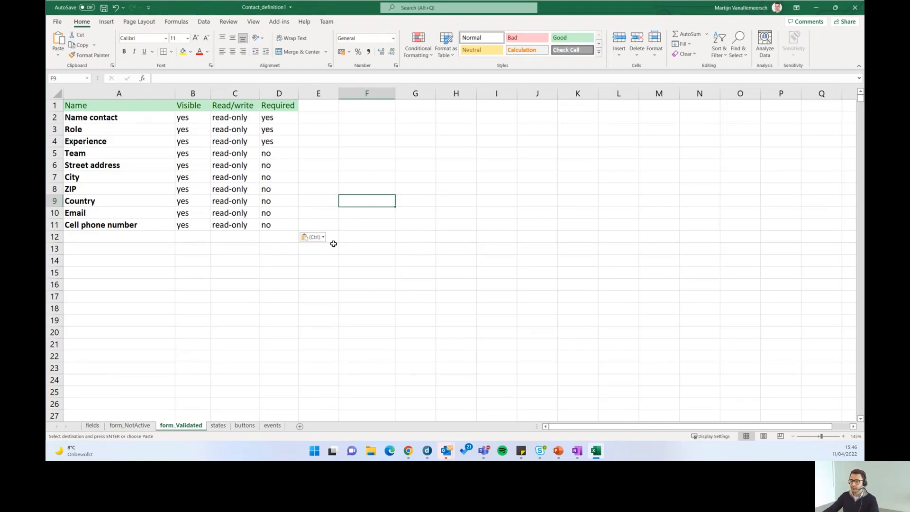
- On the states sheet, enter NotActive as the first state under Transitions
click(218, 425)
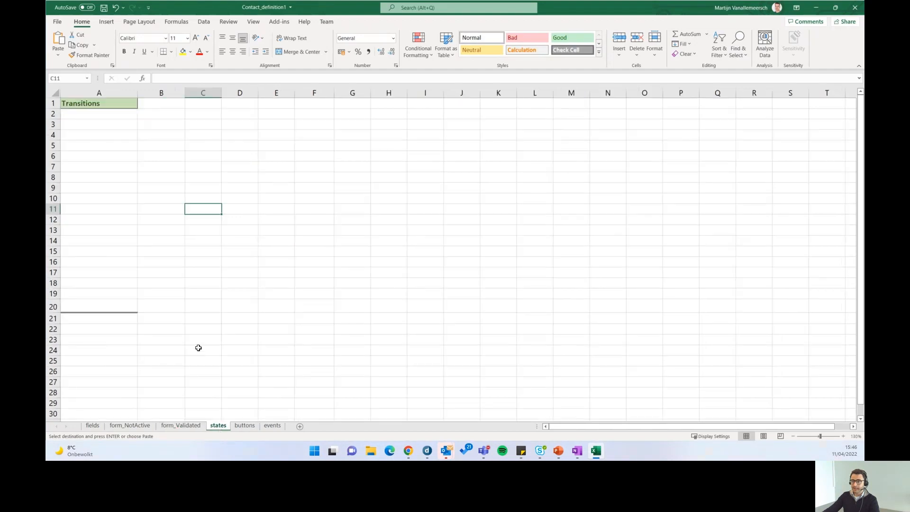
click(107, 115)
text(Nota)
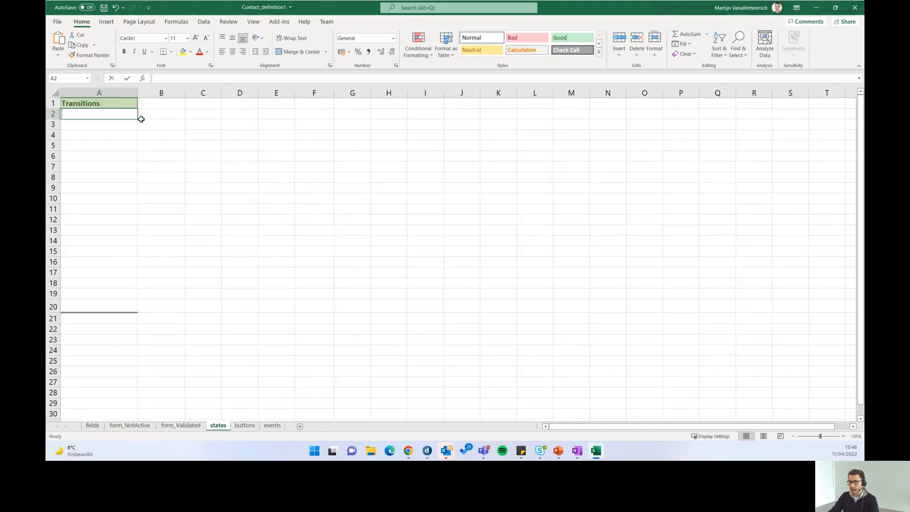
text(c)
key(BackSpace)
key(BackSpace)
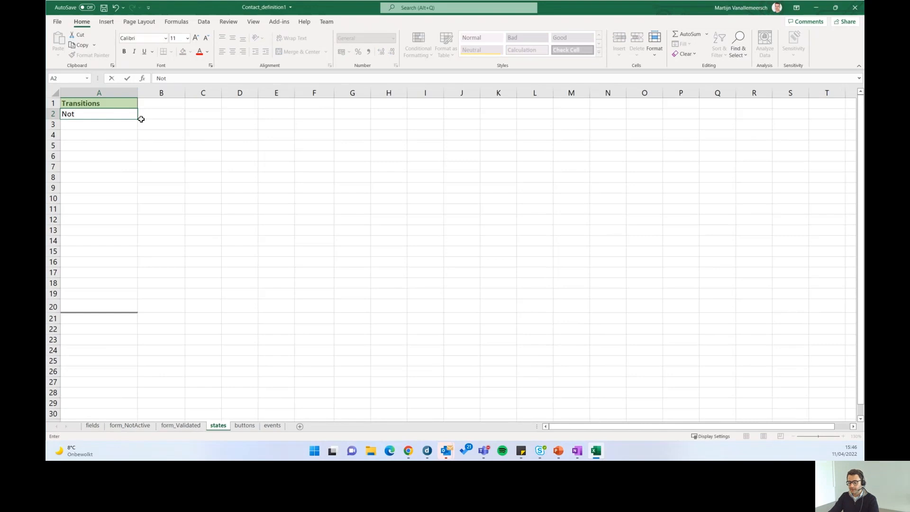
text(Active)
key(Return)
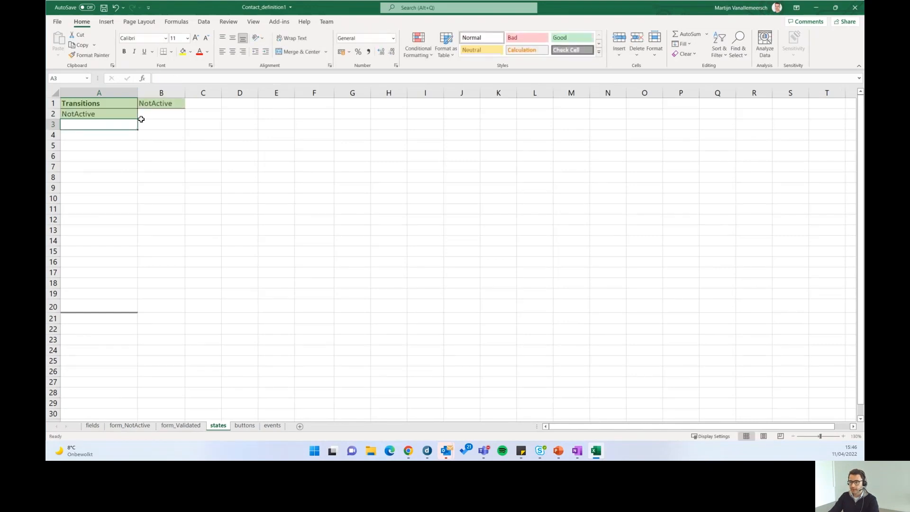
- Enter Validated as the second state under Transitions and check the state diagram on the Contact object slide in PowerPoint
text(Validated)
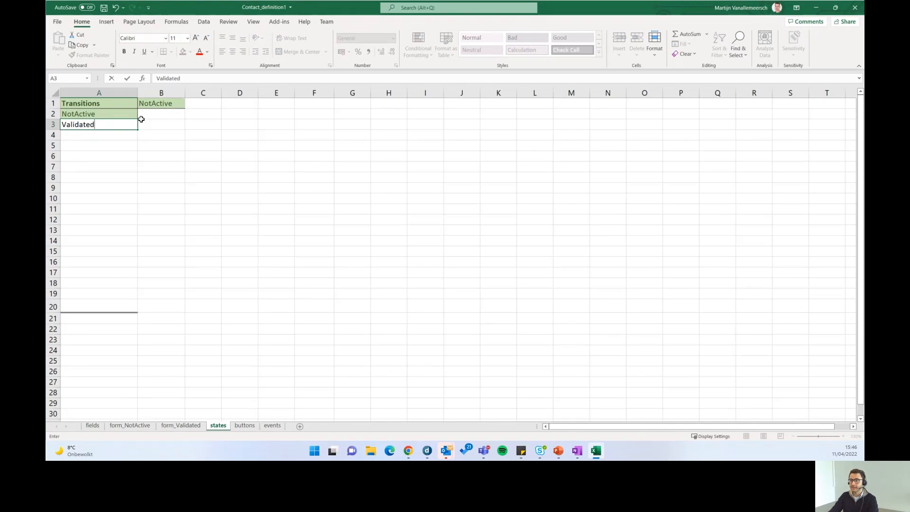
key(Return)
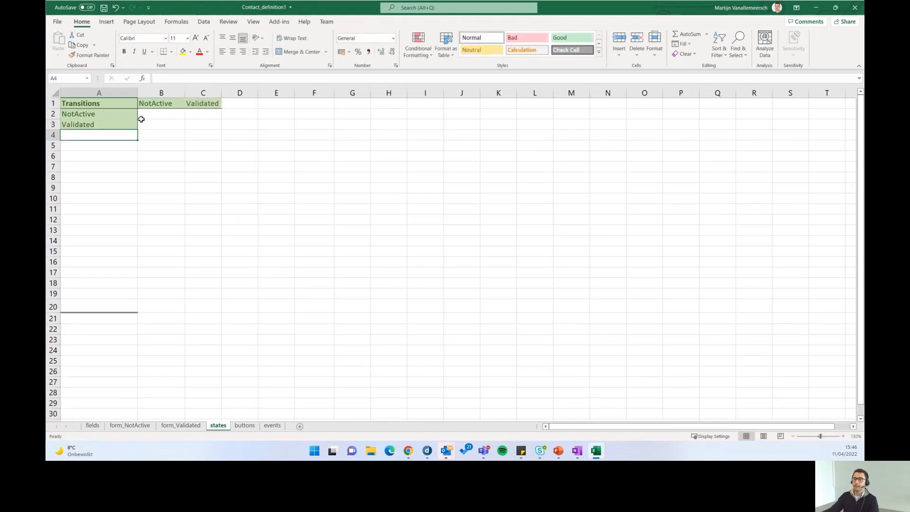
click(558, 450)
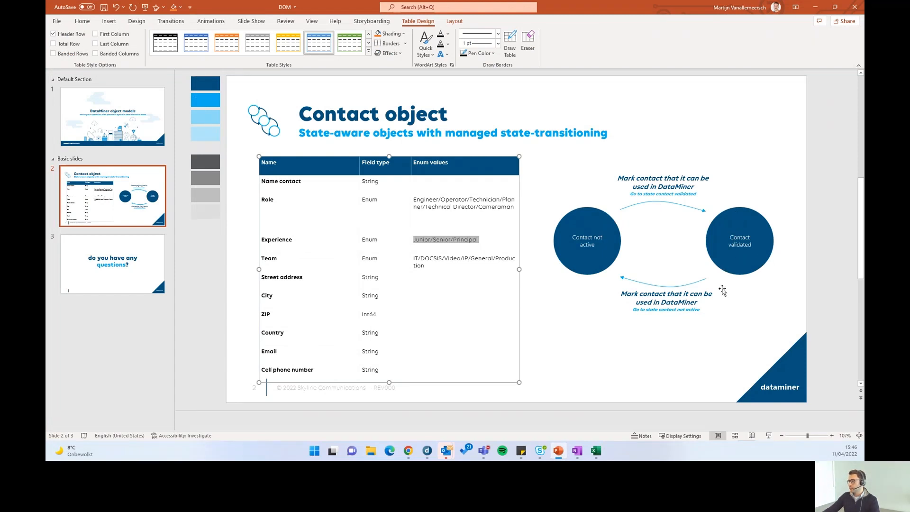
click(818, 8)
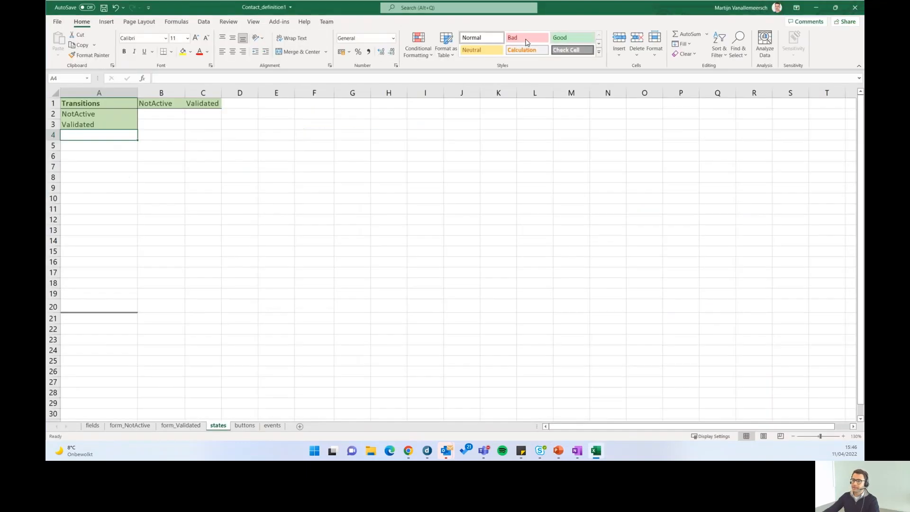
- In the transitions matrix, enter yes for NotActive to Validated and yes for Validated to NotActive, dismissing the DataMiner script dialog
click(82, 115)
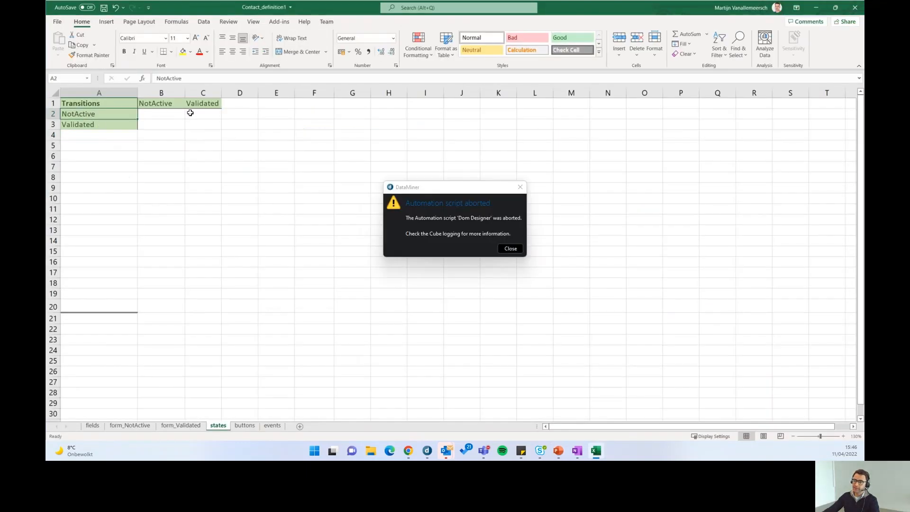
click(193, 114)
click(520, 187)
text(yes)
key(Return)
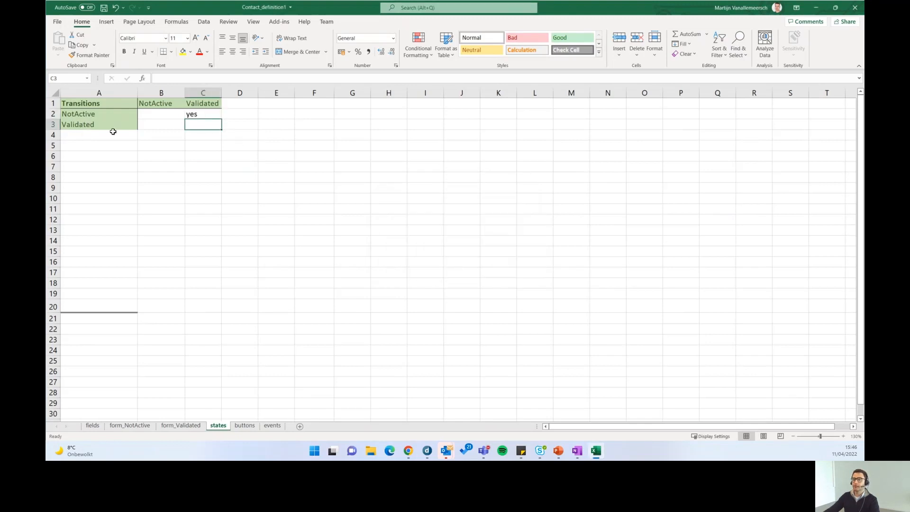
click(145, 125)
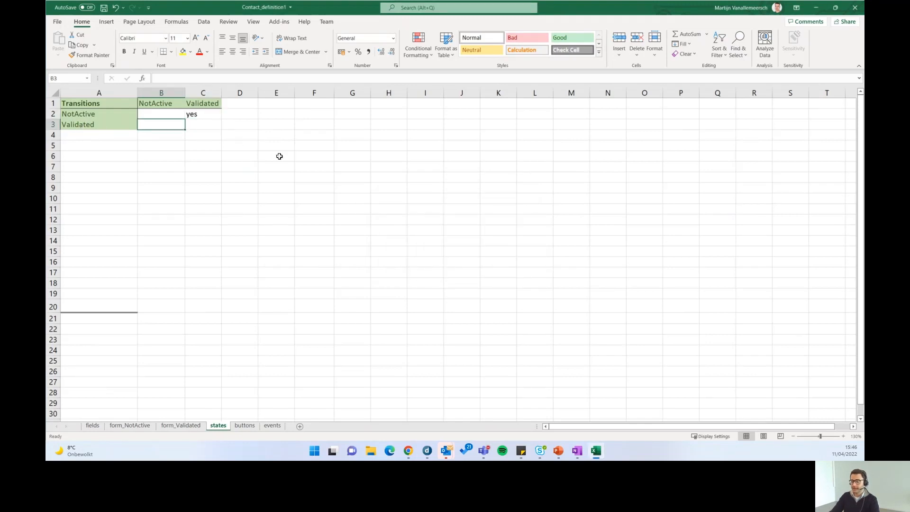
text(yes)
key(Return)
- Enter no for the NotActive to NotActive and Validated to Validated transitions
click(167, 114)
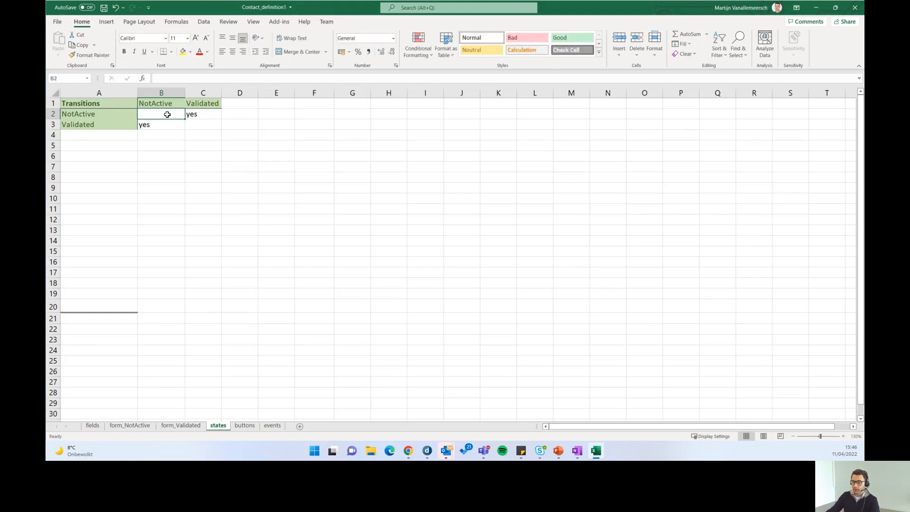
text(no)
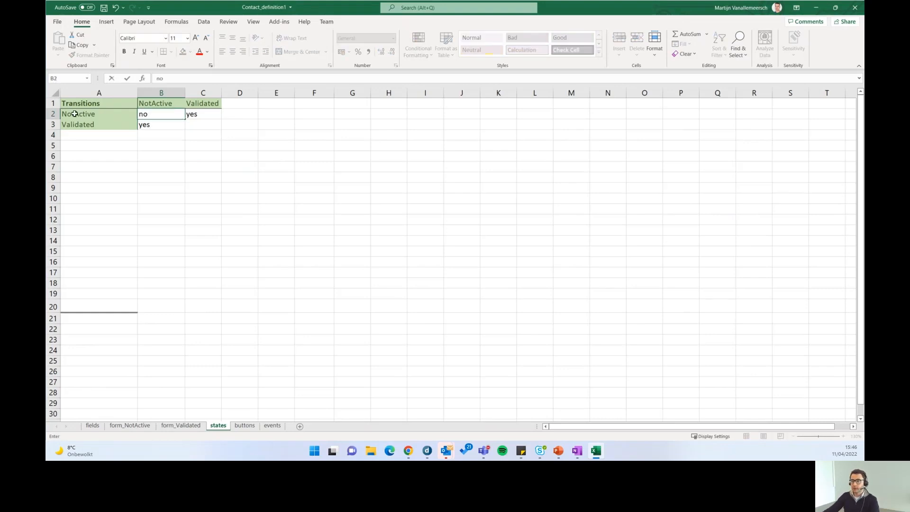
click(197, 125)
text(no)
click(203, 167)
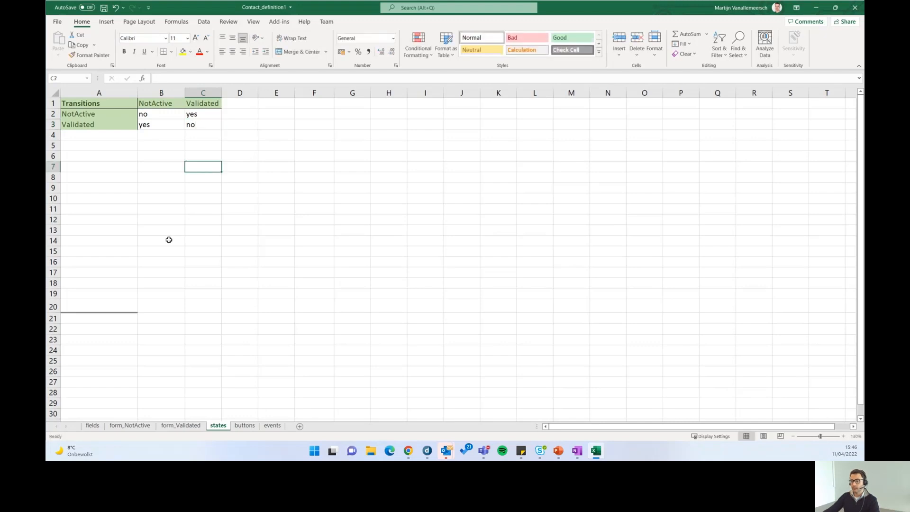
- On the buttons sheet, add two buttons named Validate and Set as not active
click(245, 426)
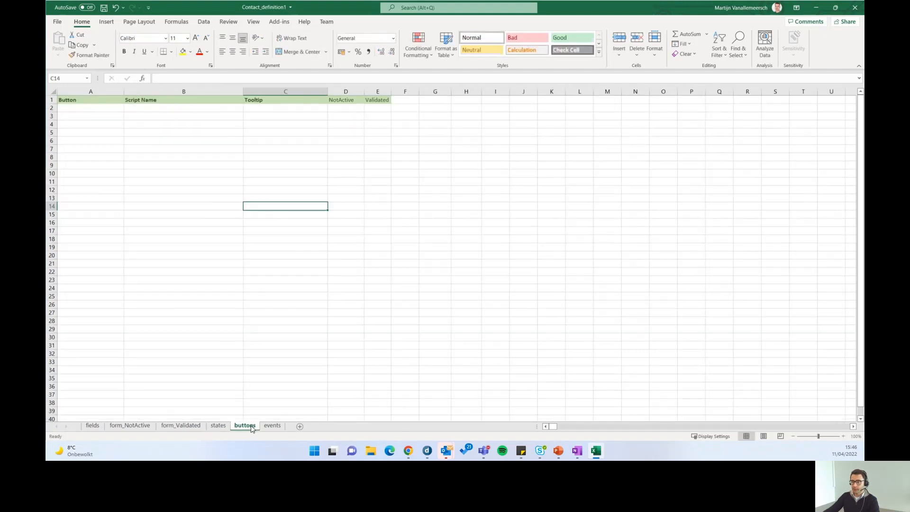
click(81, 110)
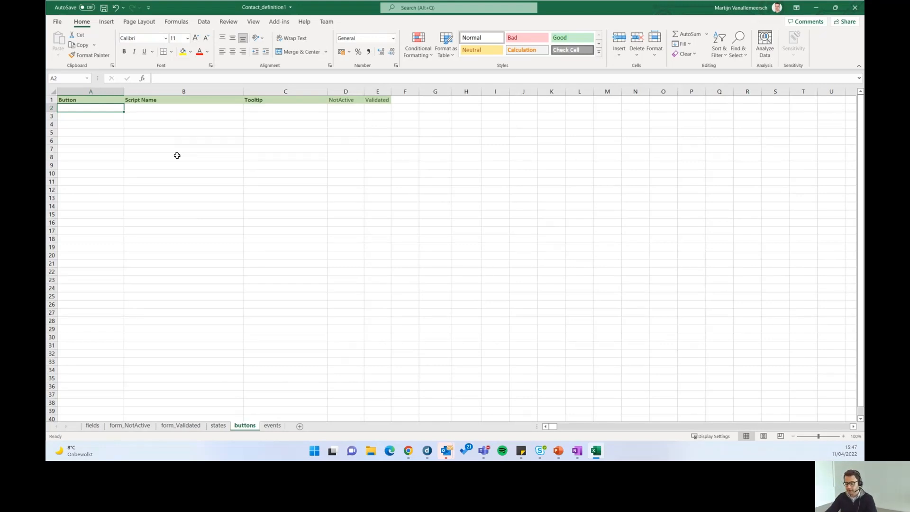
text(Validate)
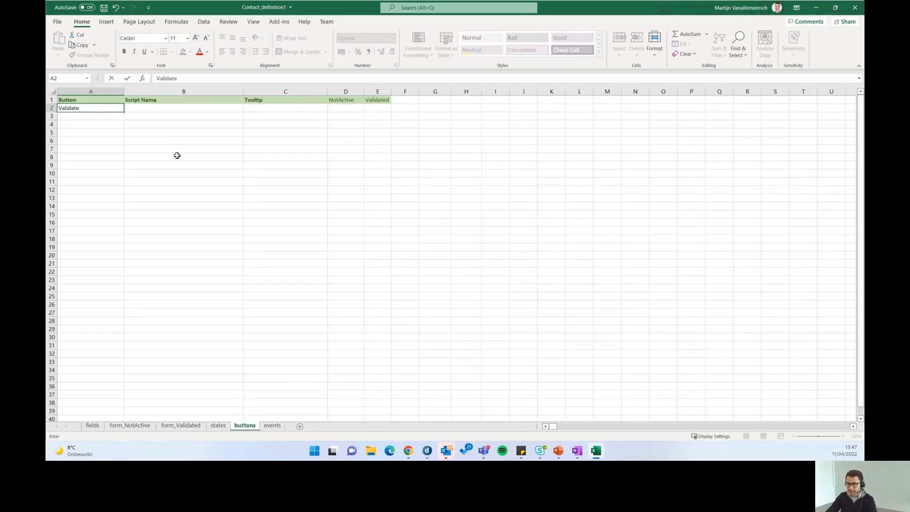
key(Return)
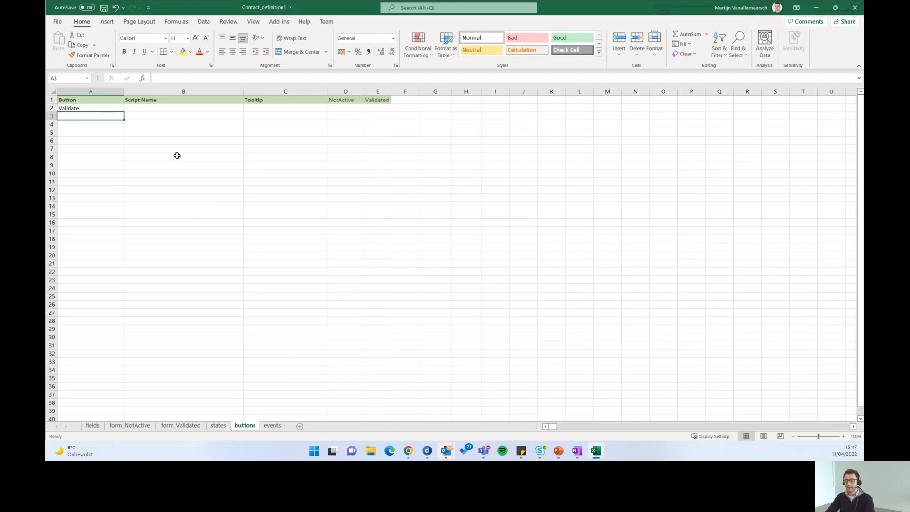
text(Set as not a)
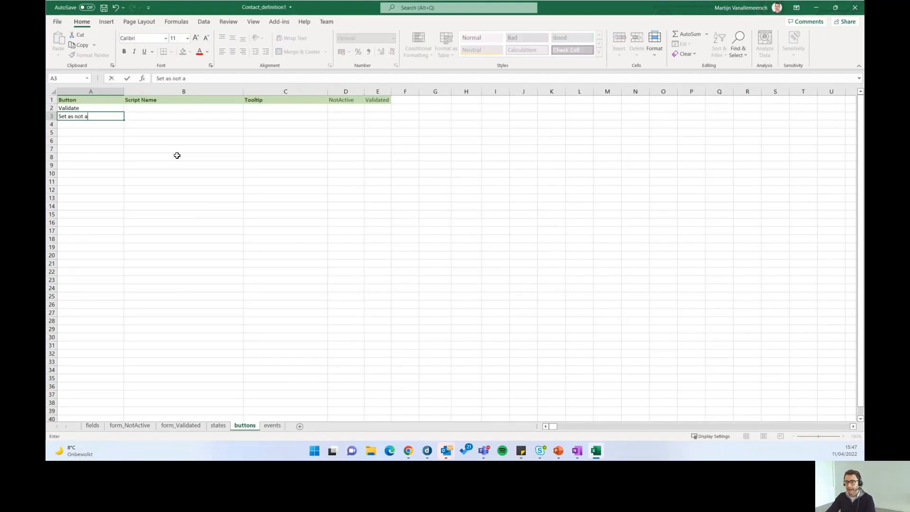
text(ctive)
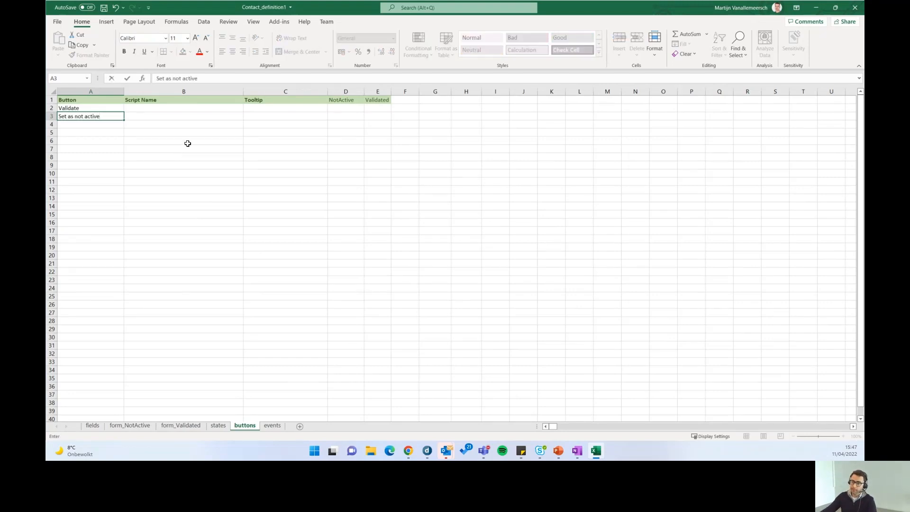
- Enter Contact DOM button as the Script Name for the Validate button and copy it down to Set as not active
click(162, 108)
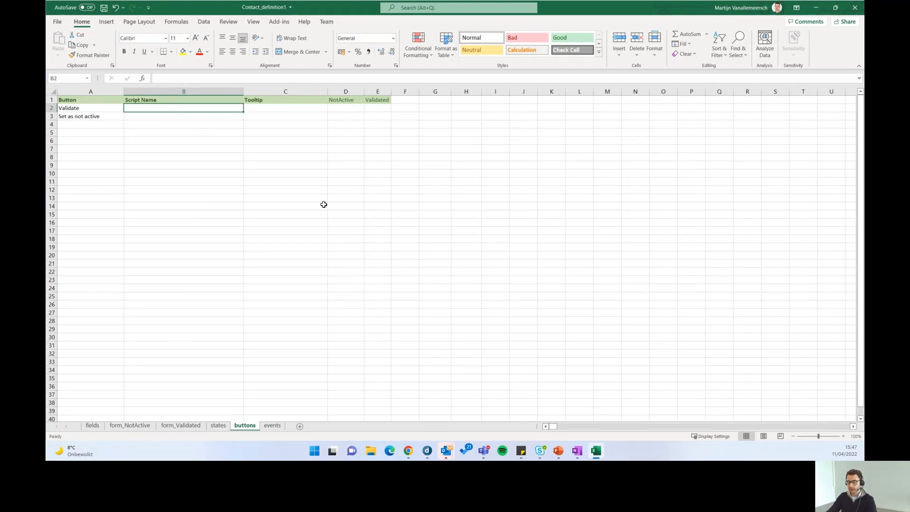
text(Contact DOM button)
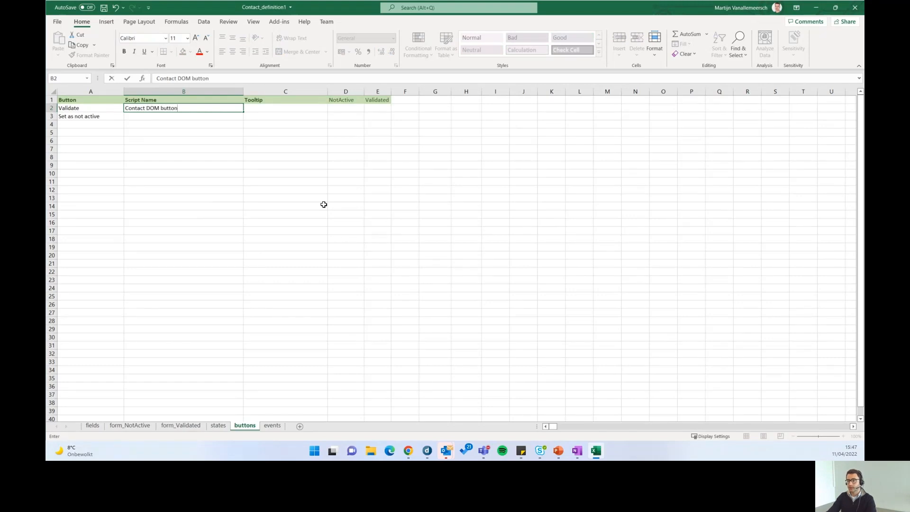
key(Return)
click(177, 112)
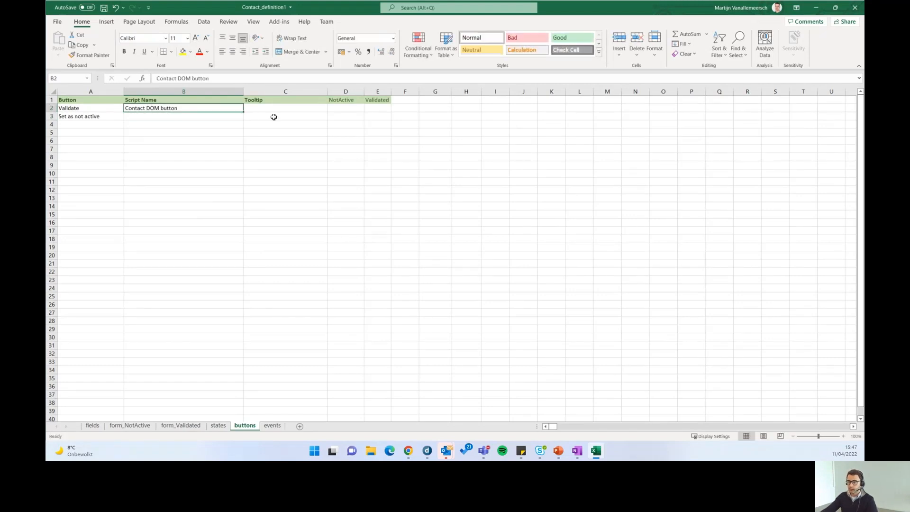
drag(244, 112, 241, 122)
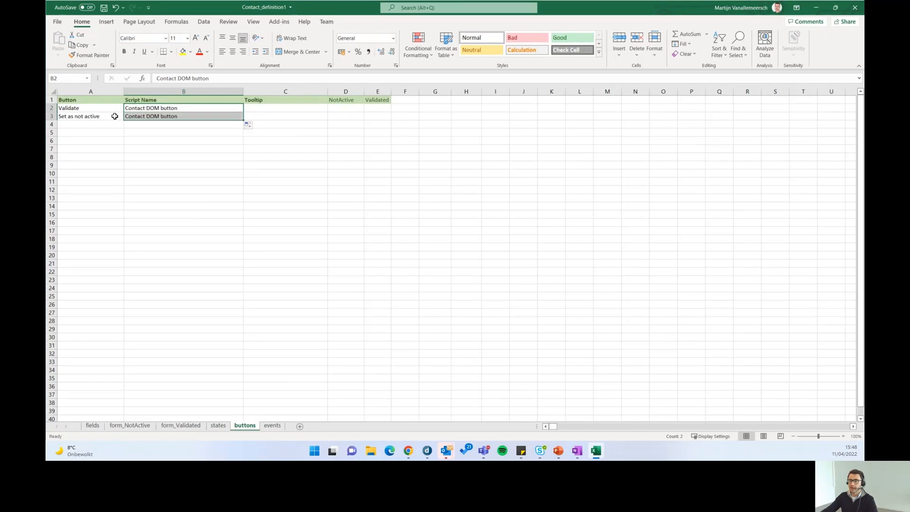
click(171, 137)
click(170, 118)
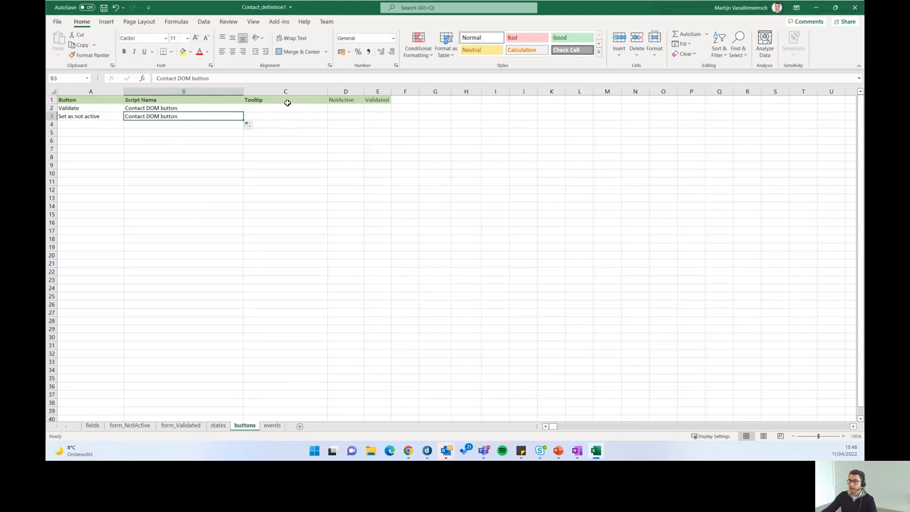
- For the Validate button, leave the tooltip empty and enter yes under NotActive and no under Validated
drag(260, 110, 264, 115)
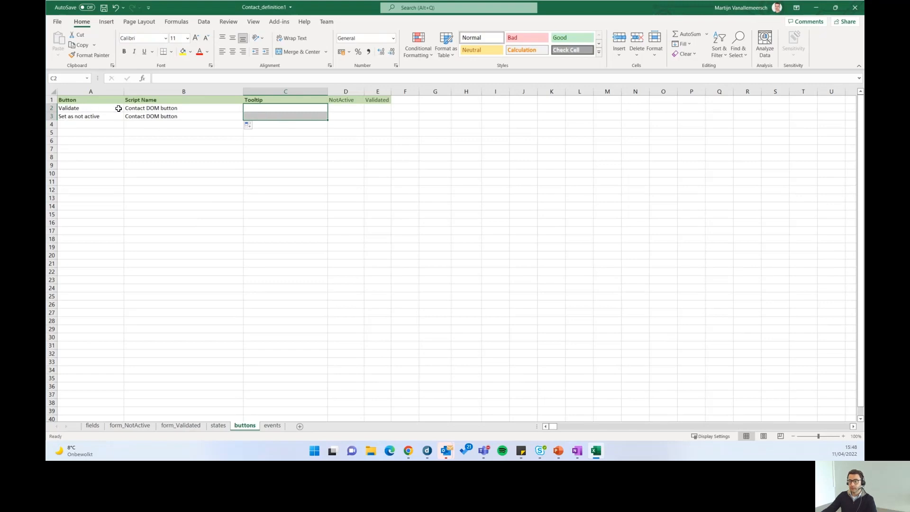
click(342, 108)
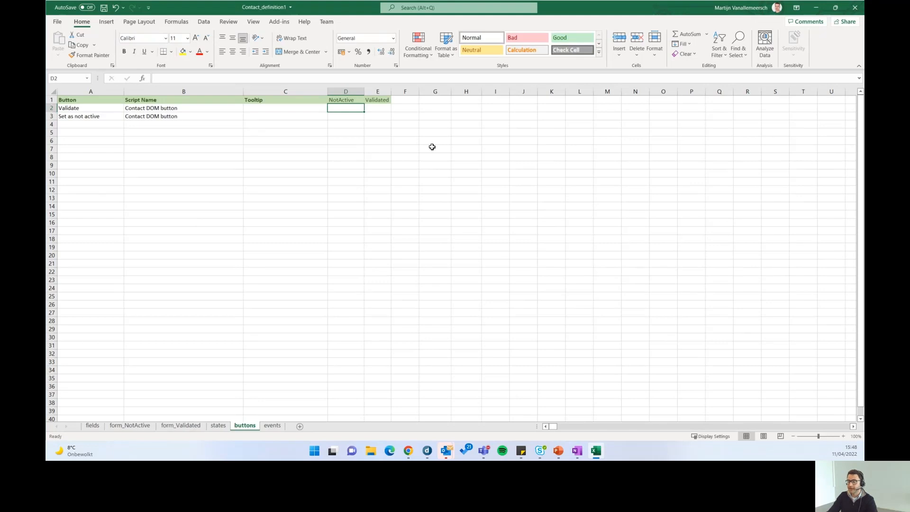
text(yes)
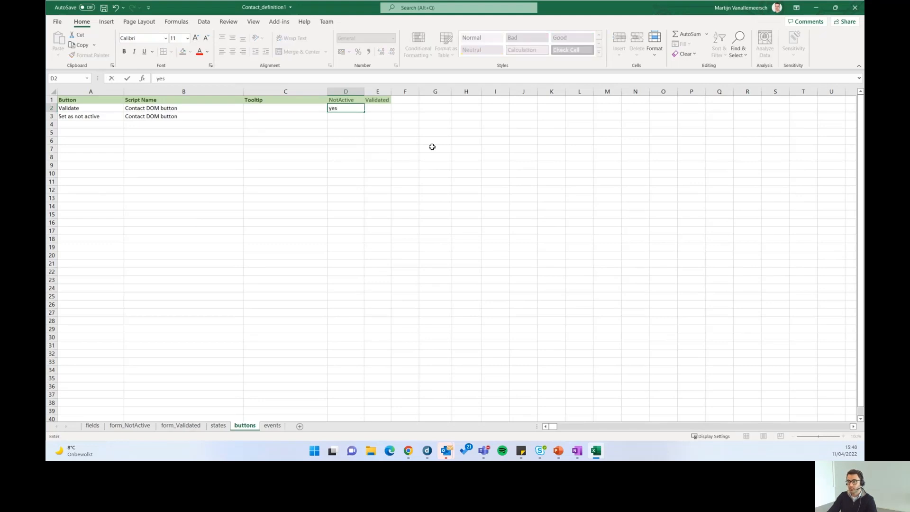
key(Tab)
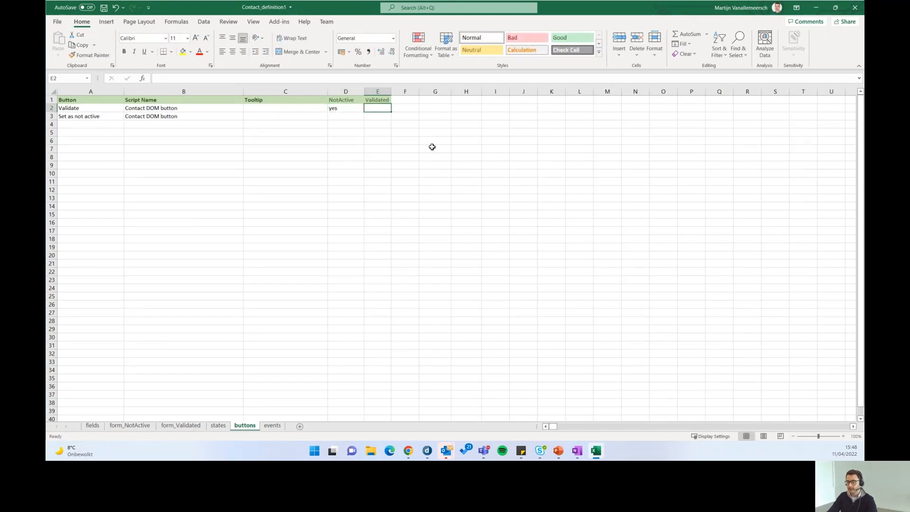
text(no)
key(Return)
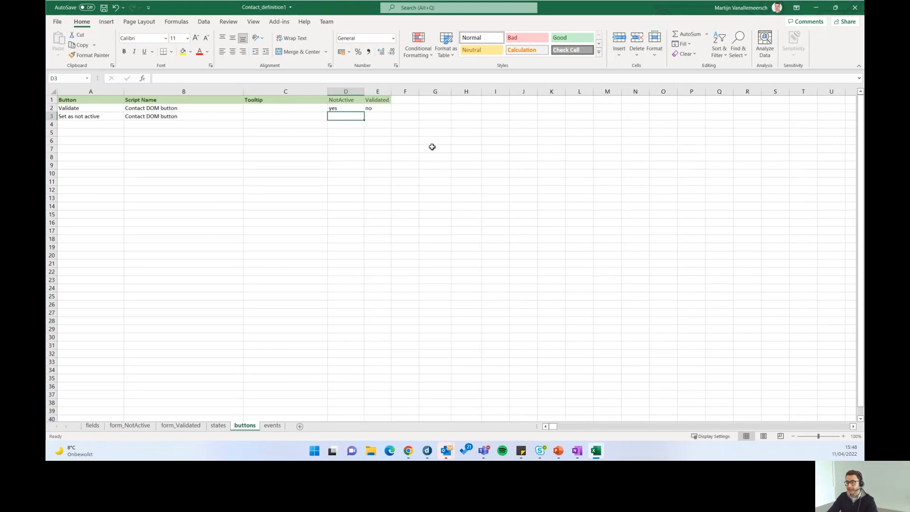
- For the Set as not active button, enter no under NotActive and yes under Validated
text(no)
key(Tab)
text(yes)
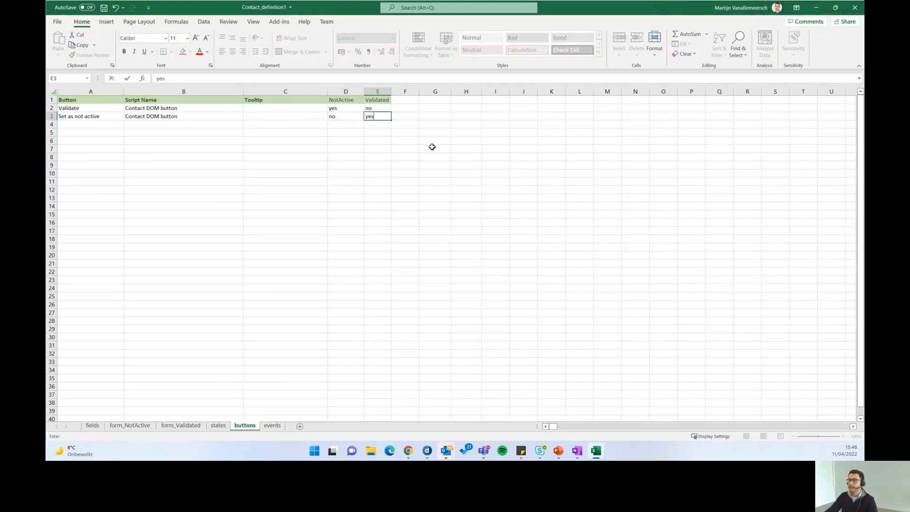
key(Return)
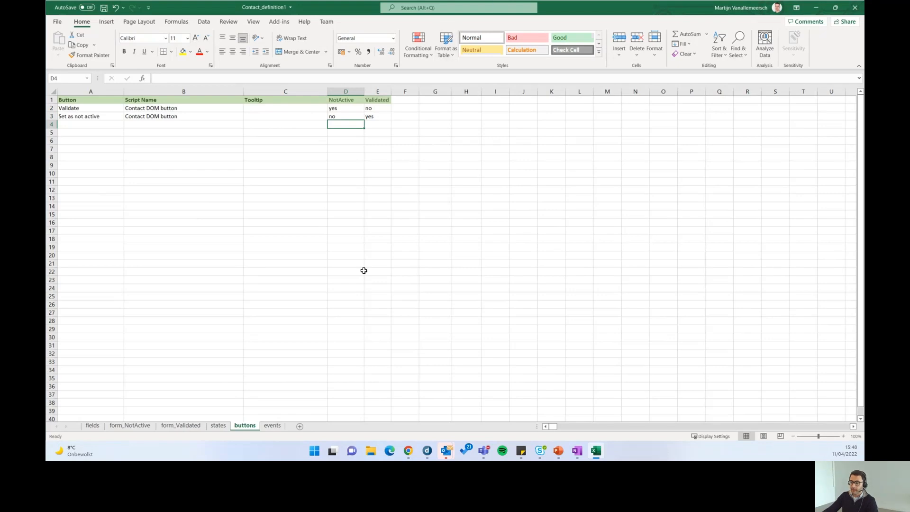
- View the events sheet without assigning any scripts and save the workbook
click(272, 426)
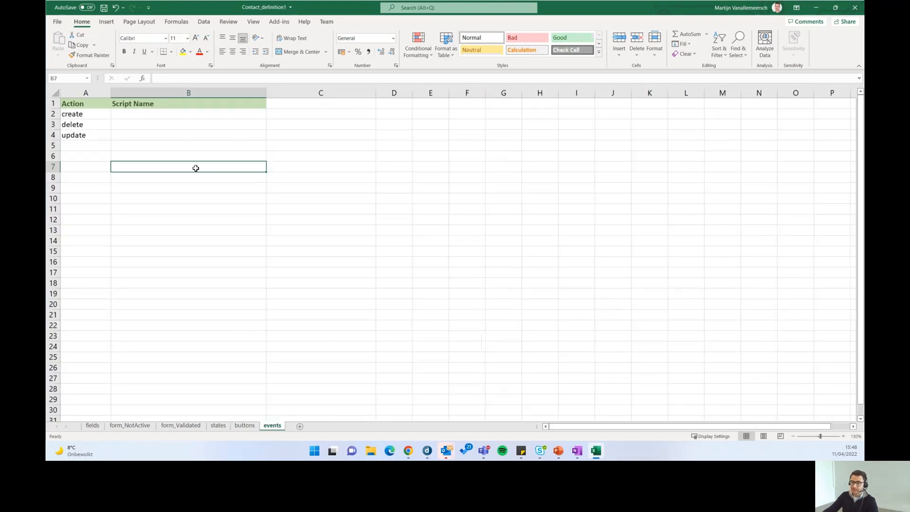
click(166, 239)
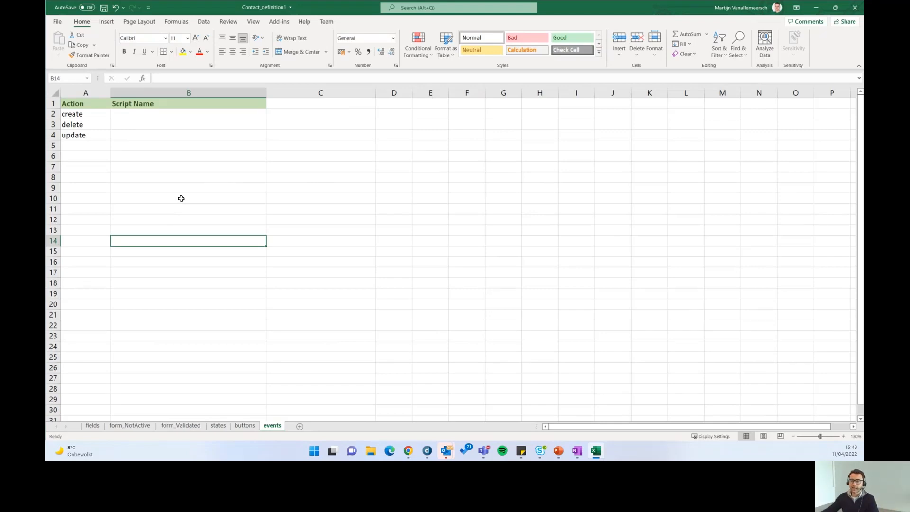
click(104, 7)
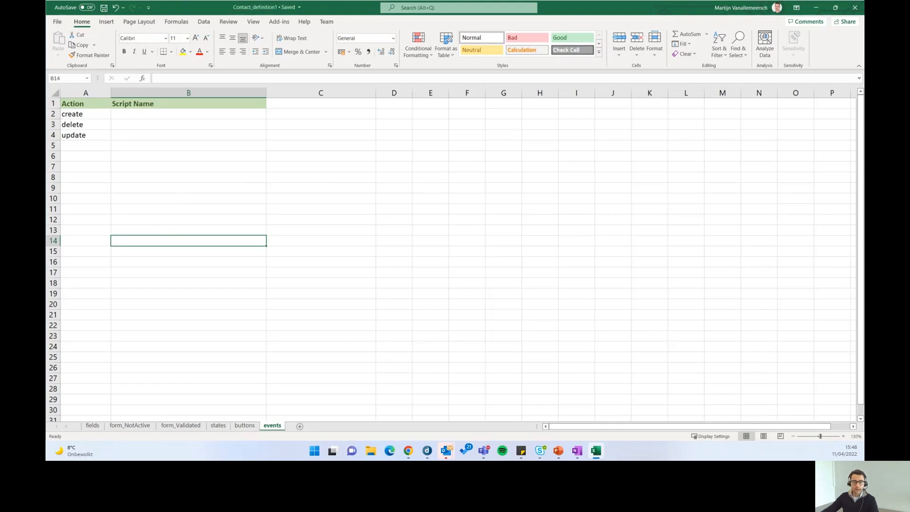
- Switch to DataMiner Cube and execute the Dom Designer automation script with its default execution options
key(alt+Tab)
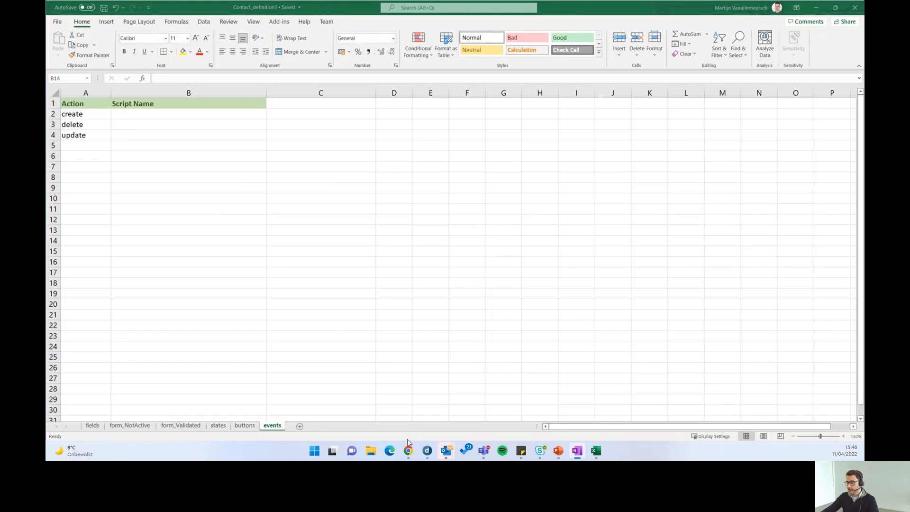
mouse_move(428, 454)
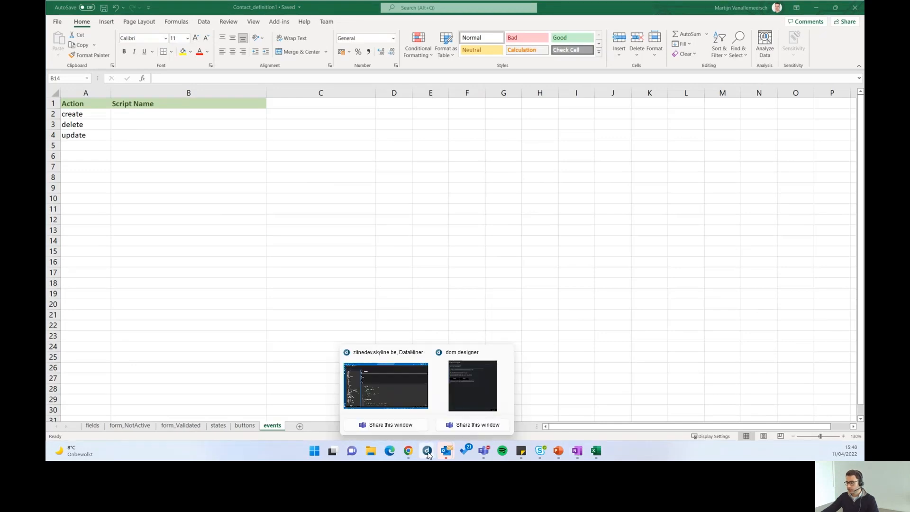
click(419, 412)
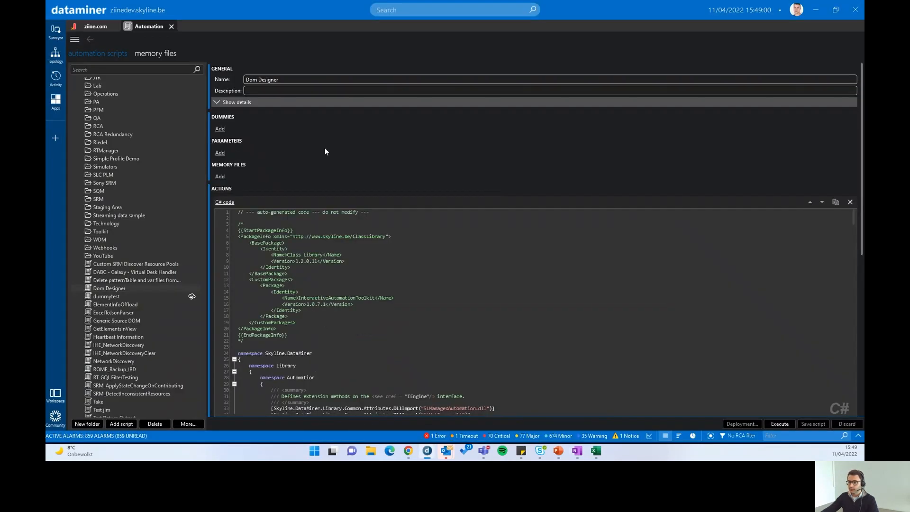
scroll(154, 292, down, 1)
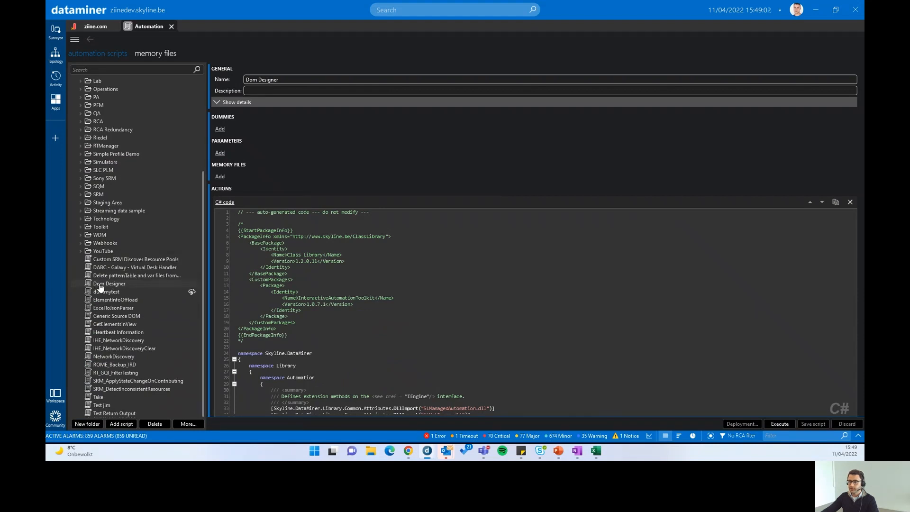
click(779, 424)
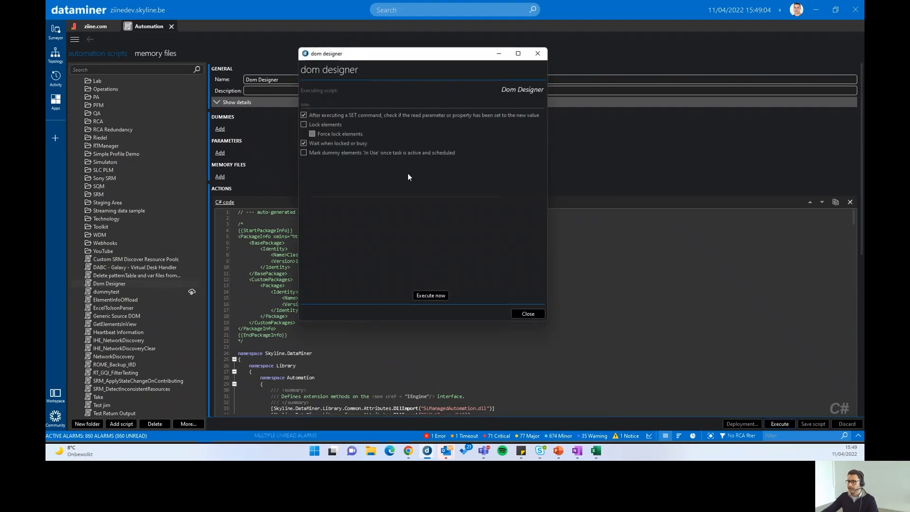
click(429, 295)
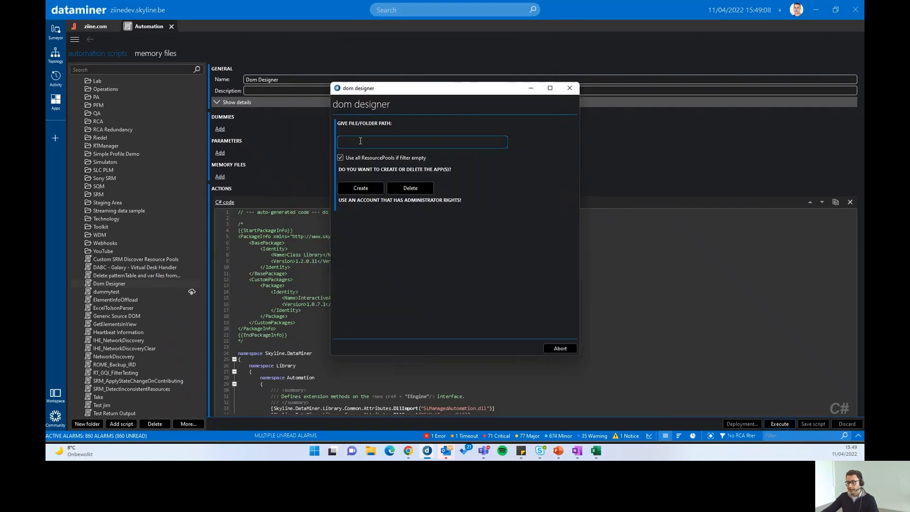
- Give C:\Skyline DataMiner\PeopleObject_definition1.xlsx as the file path and create the app from it
click(360, 140)
text(C:\Skyline DataMiner\PeopleObject_definition1.xlsx)
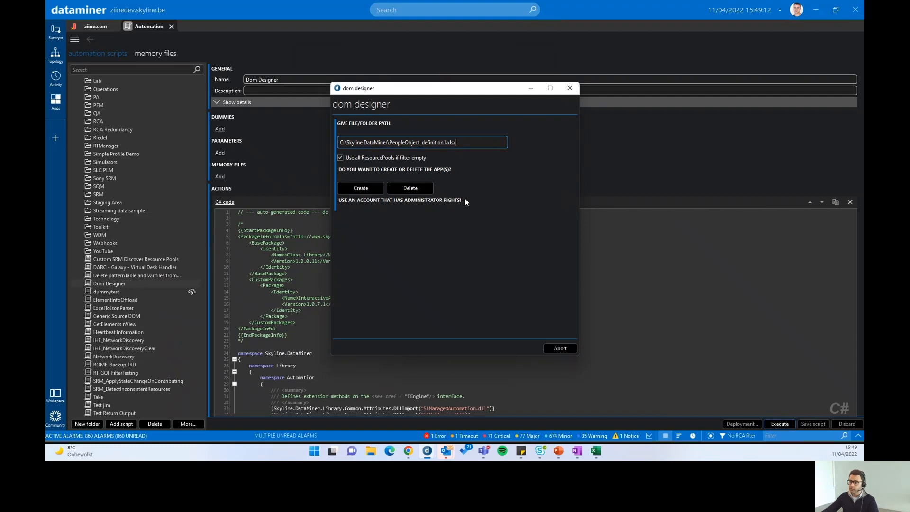
click(364, 189)
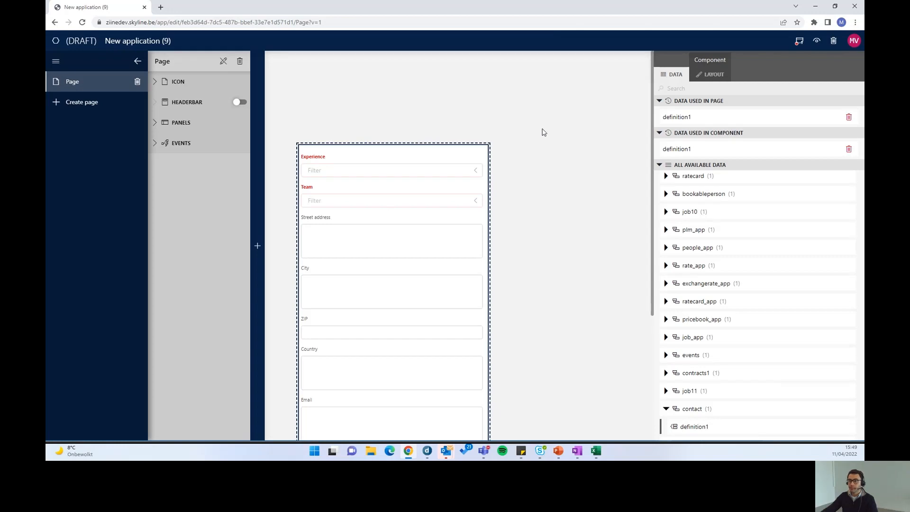
- In the draft application in Chrome, review the fields of the form built on the contact module's definition1
scroll(544, 132, down, 1)
scroll(537, 152, down, 2)
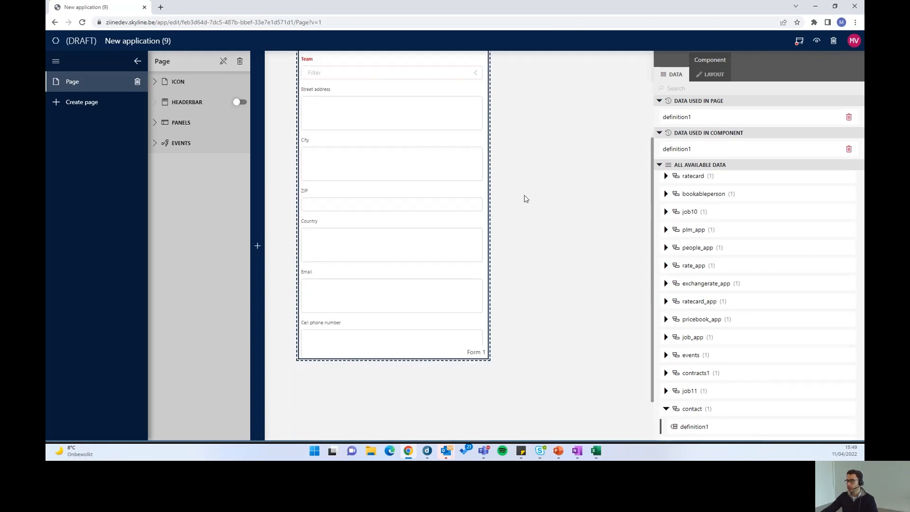
scroll(636, 377, down, 1)
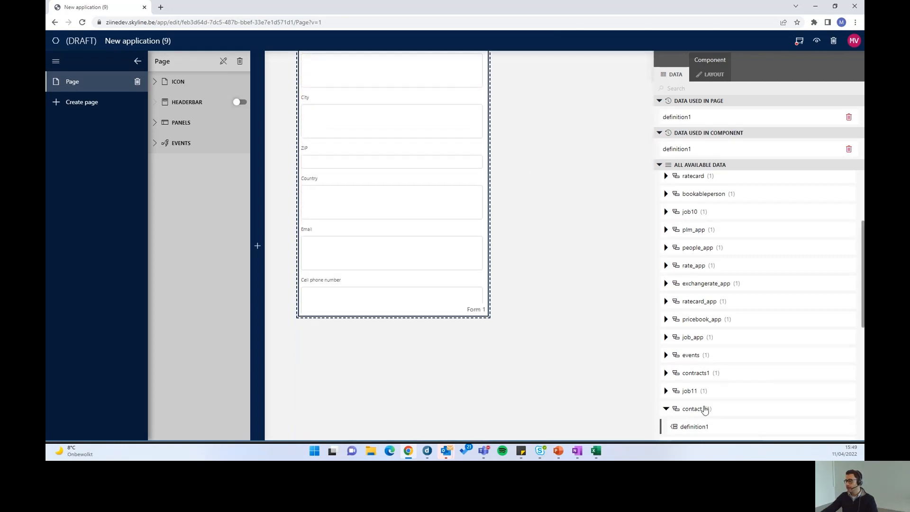
scroll(702, 378, down, 1)
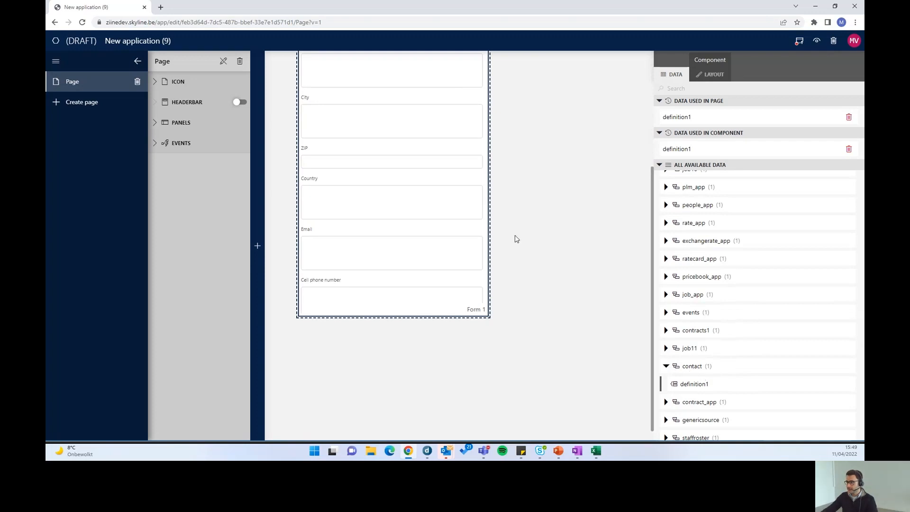
scroll(531, 246, up, 4)
scroll(418, 118, up, 1)
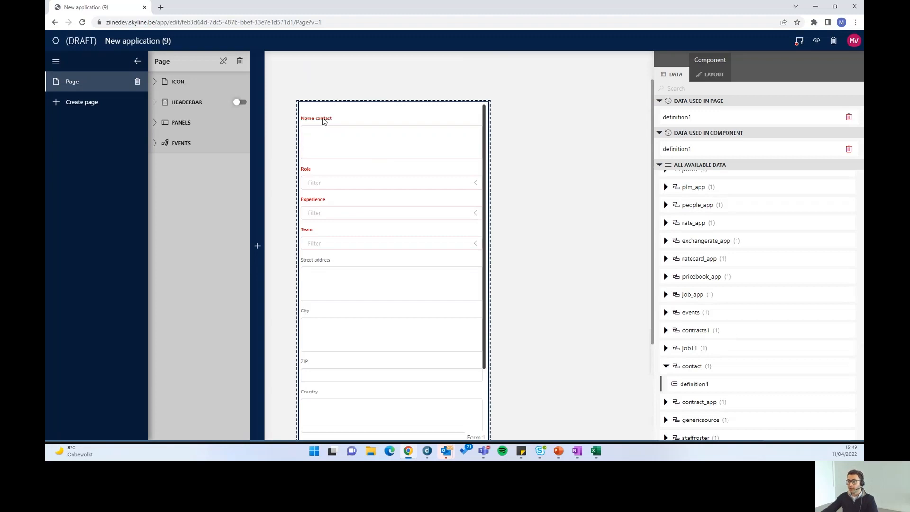
- Compare the form's Role options with the values in the workbook's fields sheet, and check the Team options and the remaining form fields
click(314, 182)
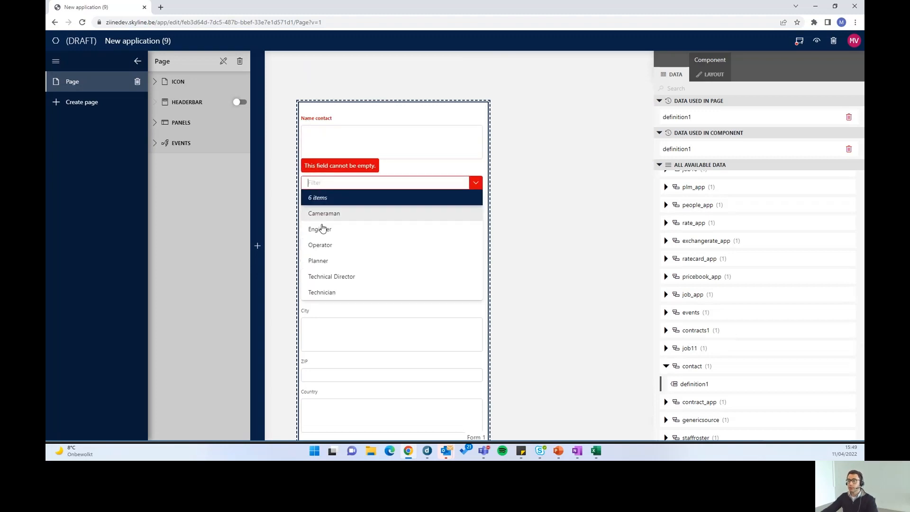
click(596, 451)
click(93, 425)
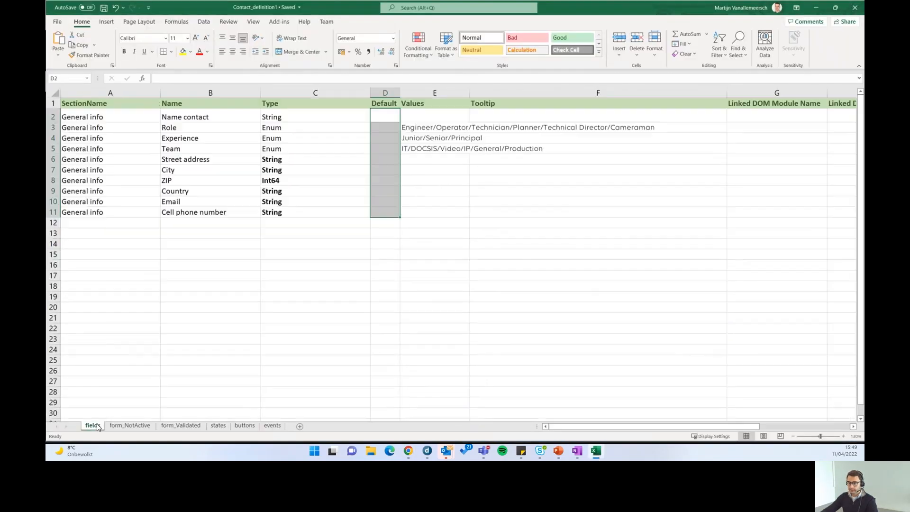
click(456, 128)
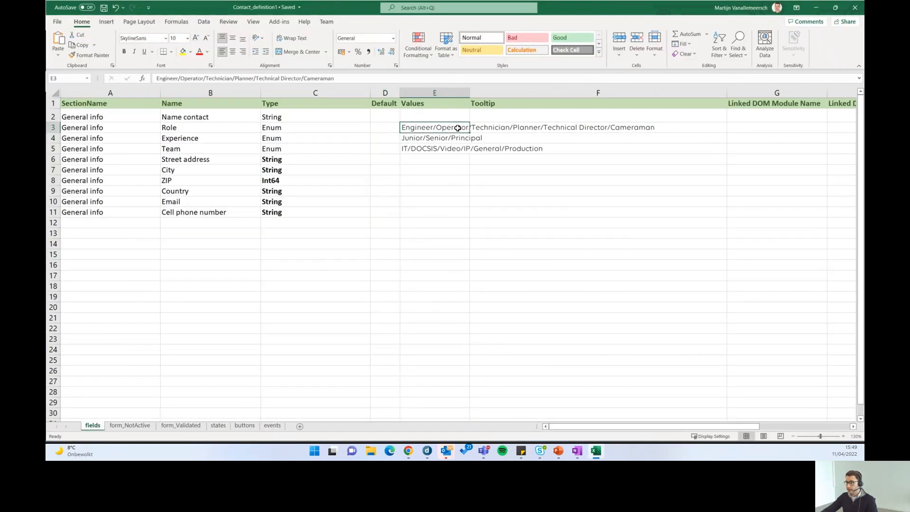
click(816, 8)
click(344, 247)
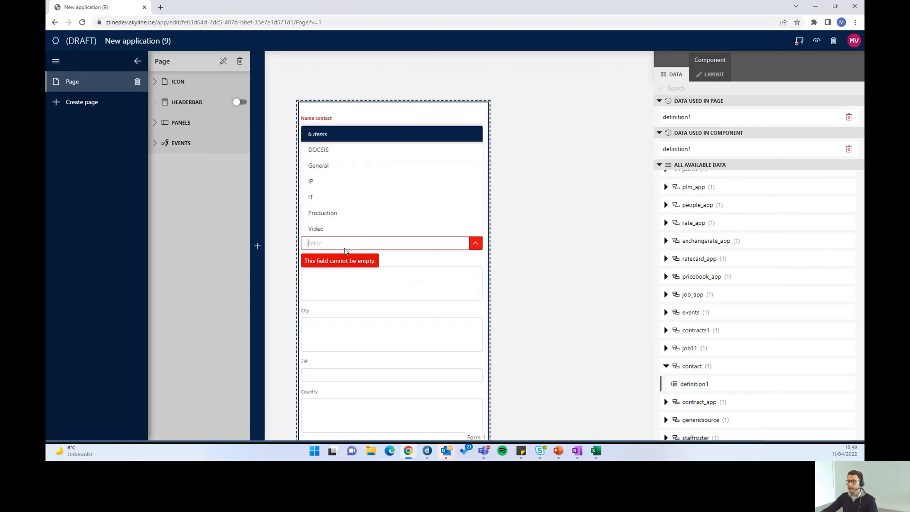
click(360, 308)
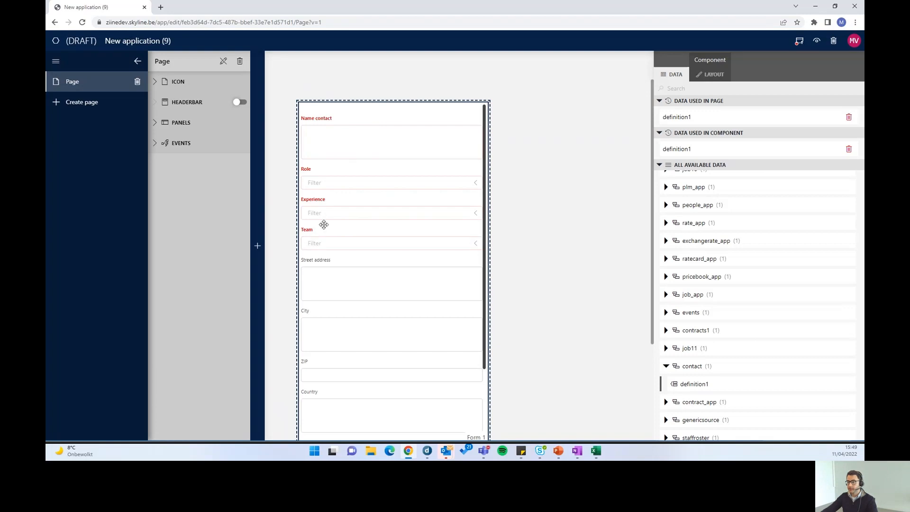
scroll(324, 224, down, 2)
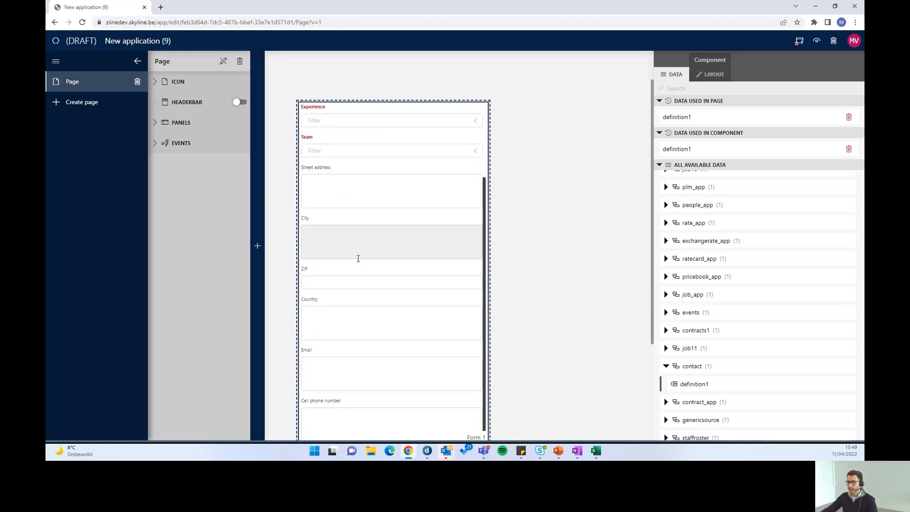
scroll(373, 231, up, 2)
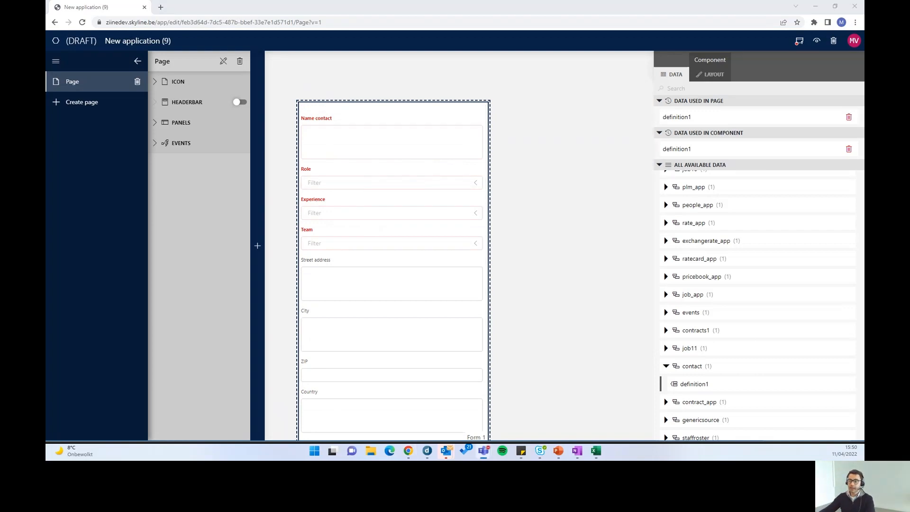
- Move the contact form component higher on the application page
click(332, 109)
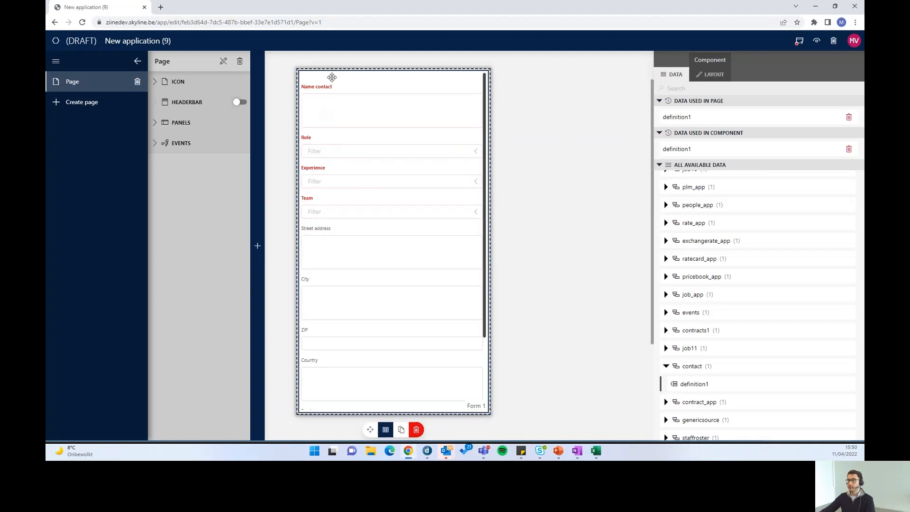